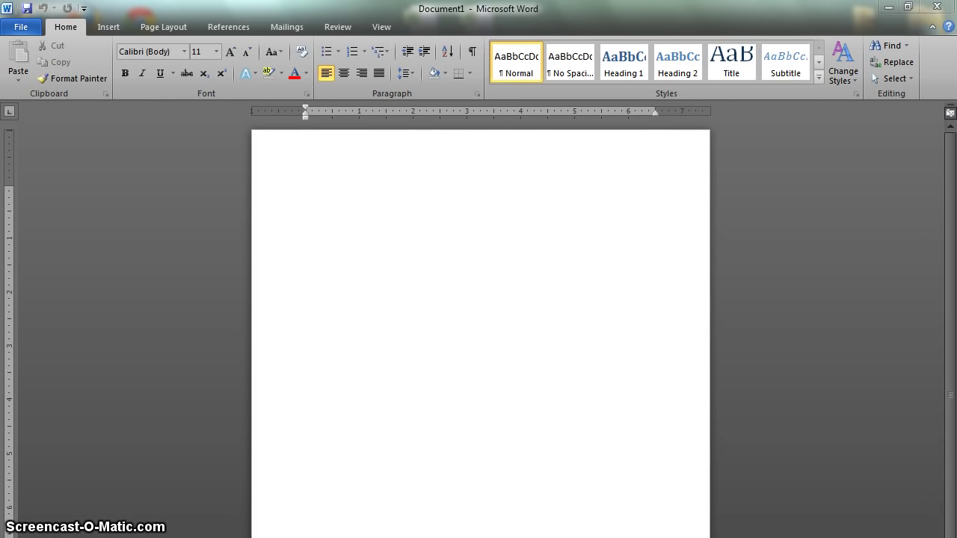
Apply the Normal margin preset, 1 inch on every side
{"action": "left_click", "coordinate": [164, 27]}
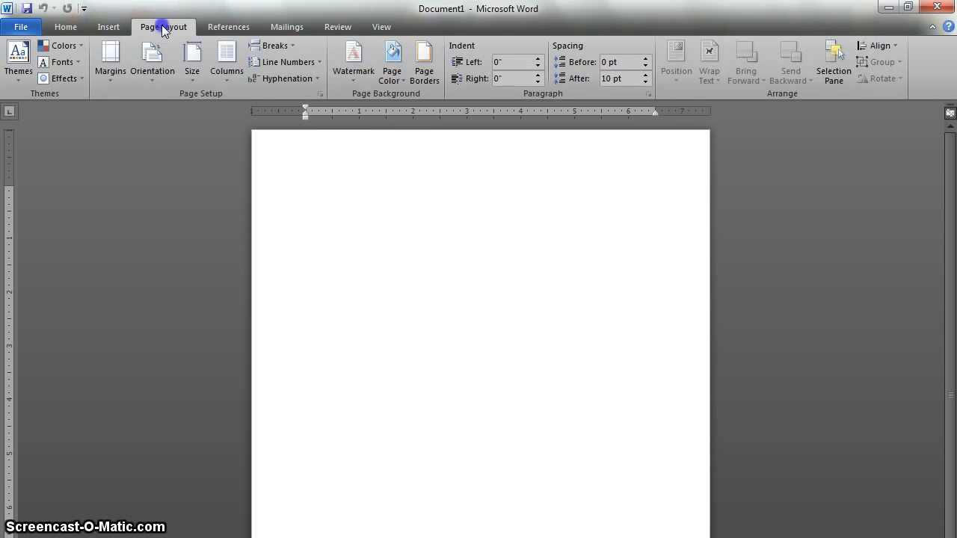
{"action": "left_click", "coordinate": [111, 67]}
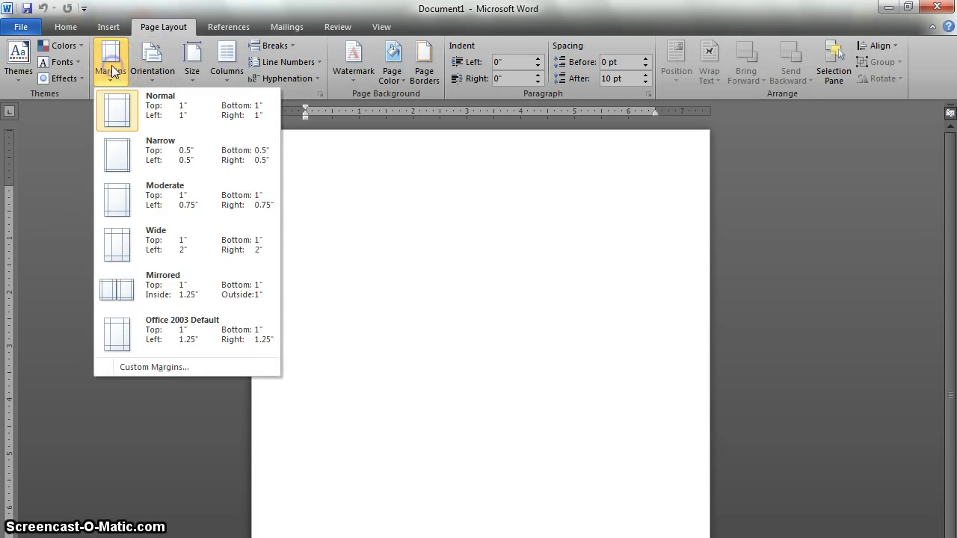
{"action": "left_click", "coordinate": [163, 114]}
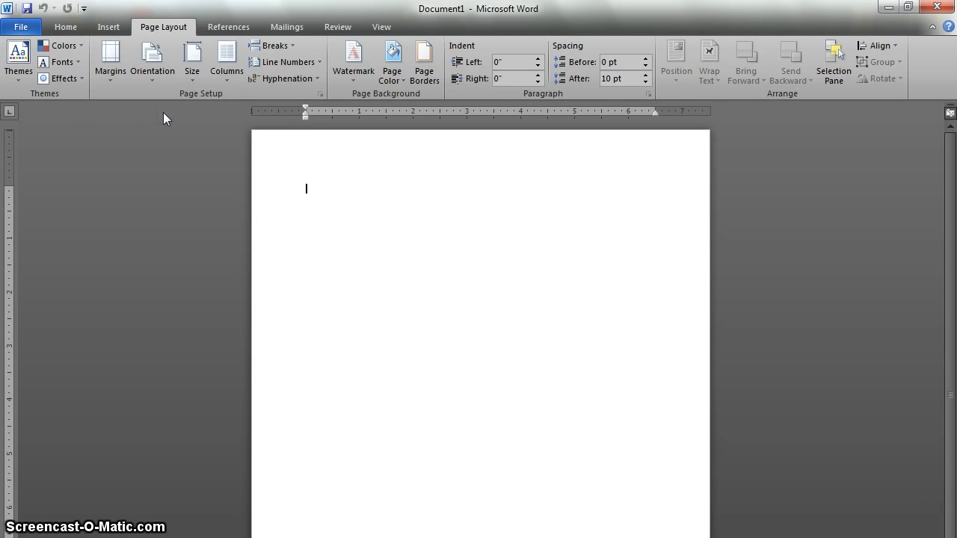
Make Times New Roman 12 pt the default font for this document only
{"action": "left_click", "coordinate": [65, 26]}
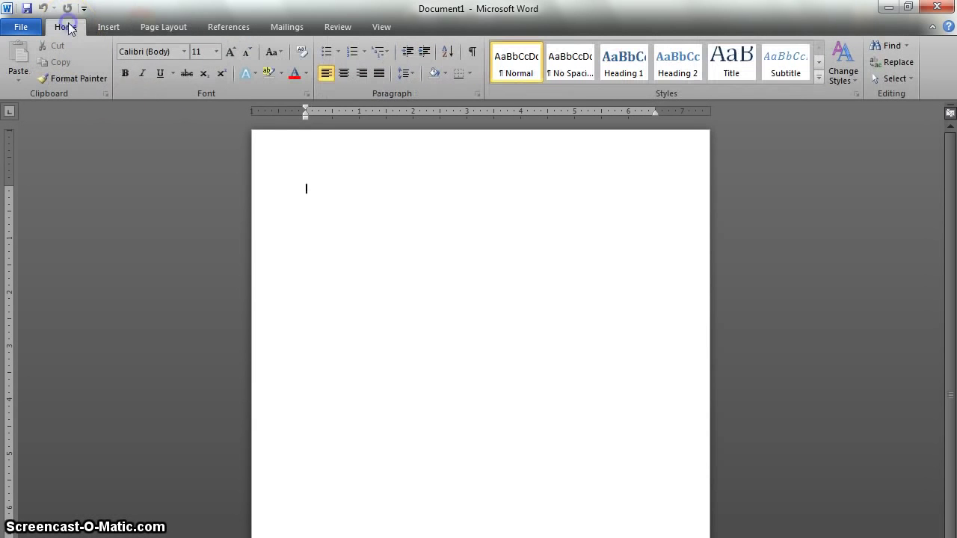
{"action": "left_click", "coordinate": [307, 92]}
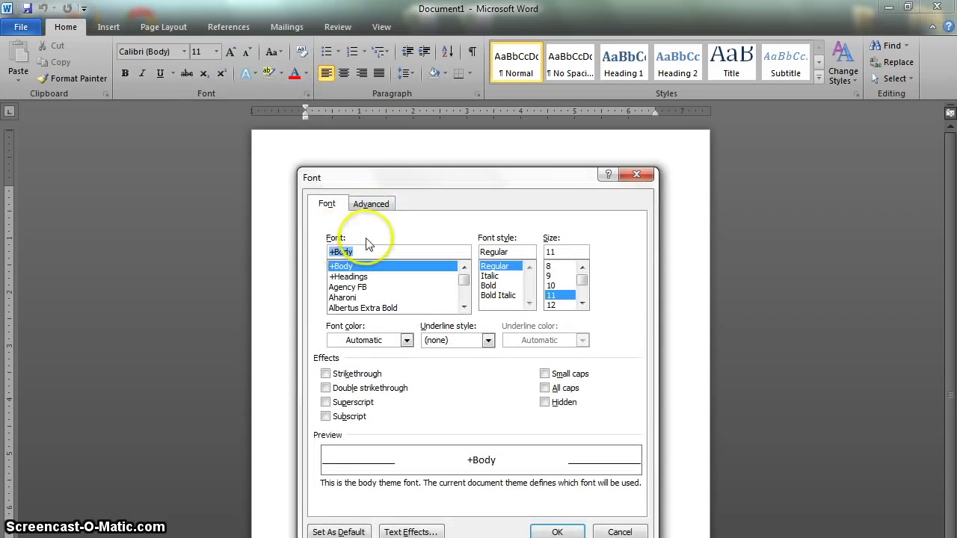
{"action": "type", "text": "Tim"}
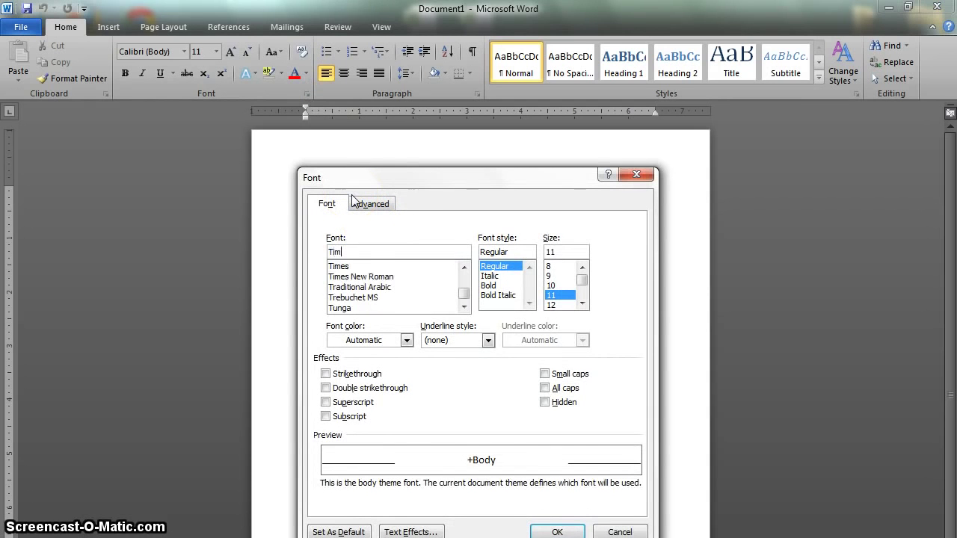
{"action": "type", "text": "es New R"}
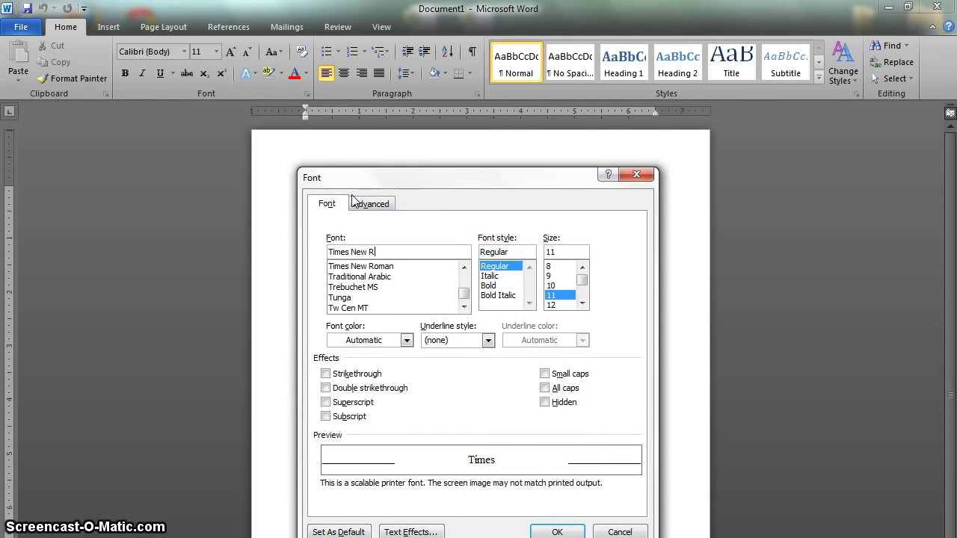
{"action": "type", "text": "oman"}
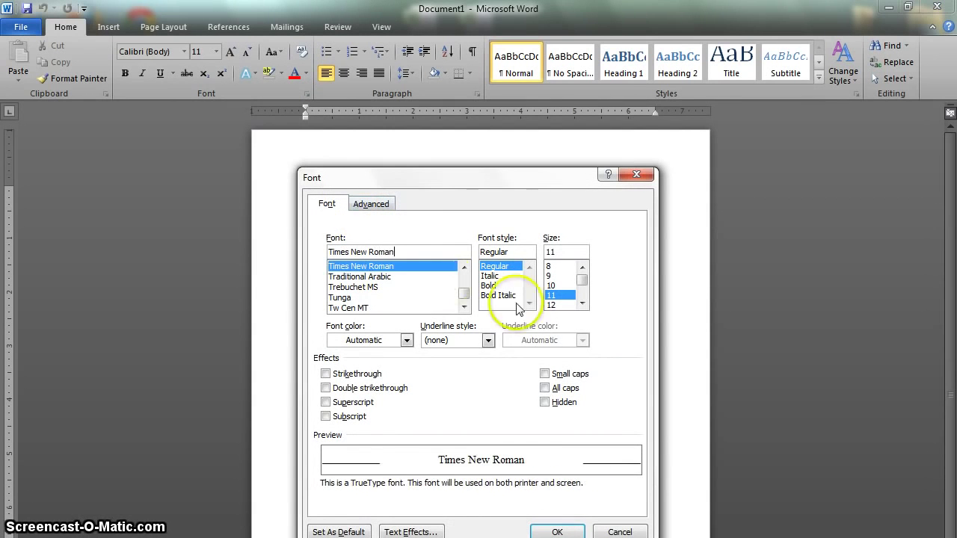
{"action": "left_click", "coordinate": [550, 304]}
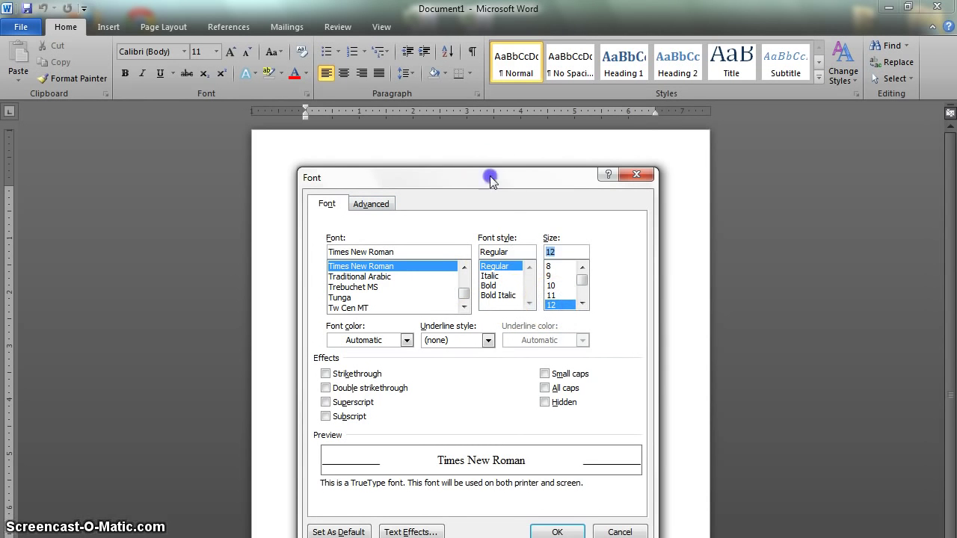
{"action": "left_click_drag", "start_coordinate": [489, 177], "coordinate": [478, 145]}
{"action": "left_click", "coordinate": [329, 502]}
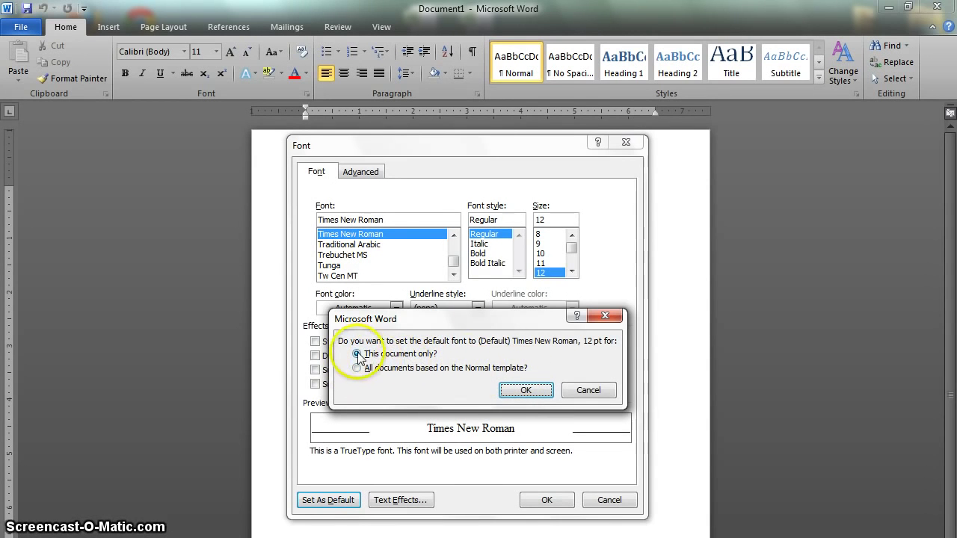
{"action": "left_click", "coordinate": [526, 390]}
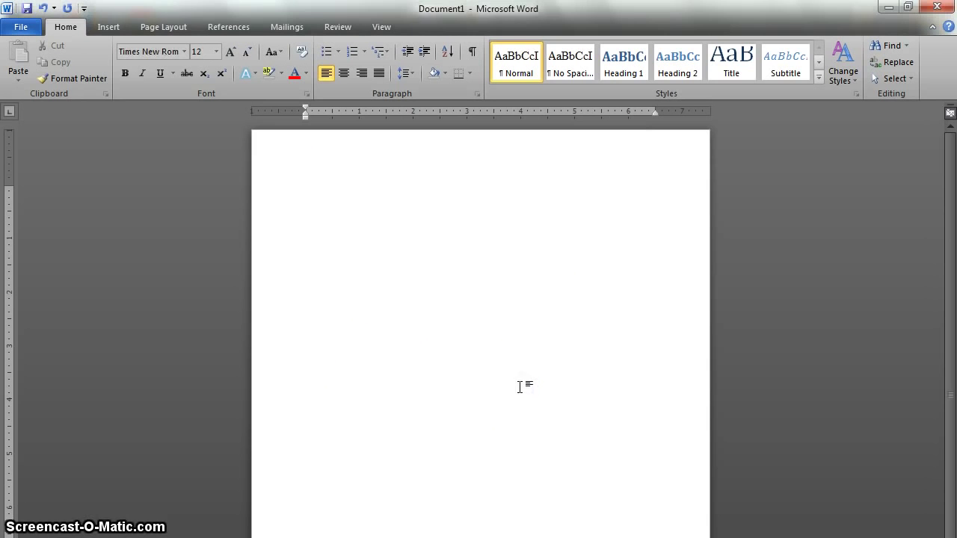
Insert a Blank header design showing its placeholder text
{"action": "left_click", "coordinate": [521, 386]}
{"action": "left_click", "coordinate": [151, 100]}
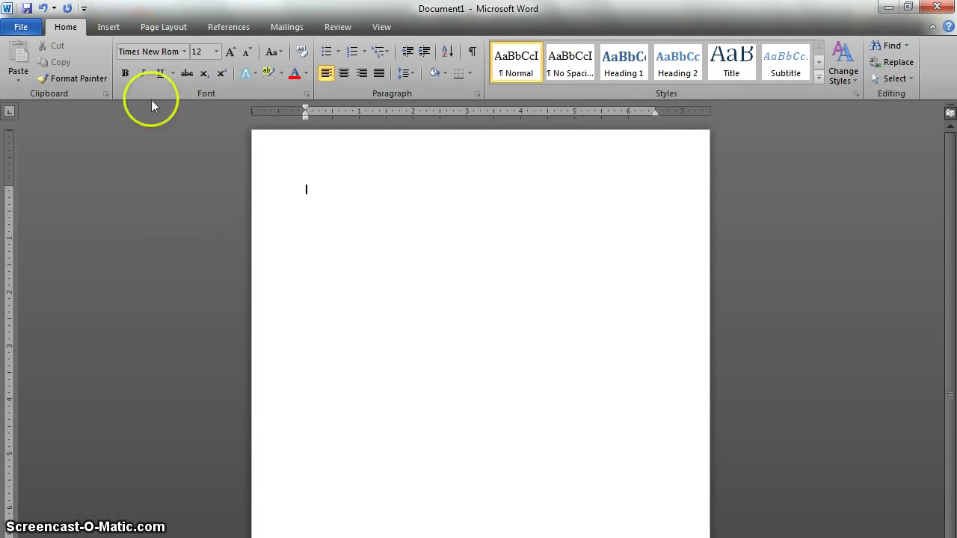
{"action": "left_click", "coordinate": [109, 27]}
{"action": "left_click", "coordinate": [526, 69]}
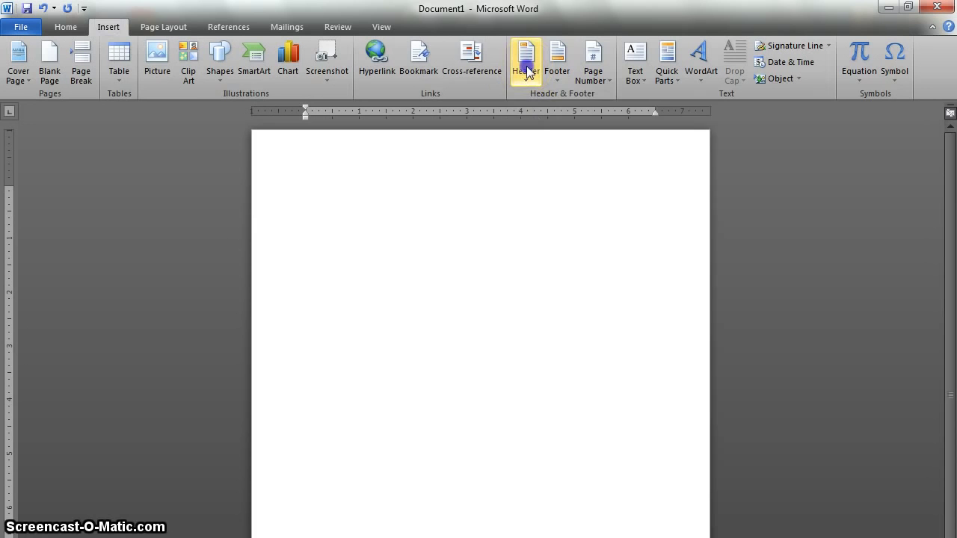
{"action": "left_click", "coordinate": [553, 146]}
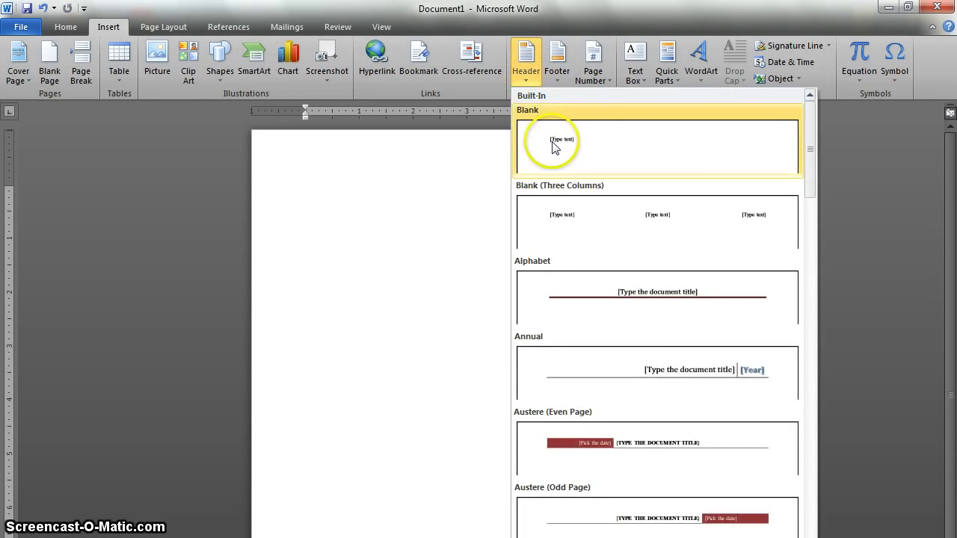
{"action": "left_click", "coordinate": [554, 144]}
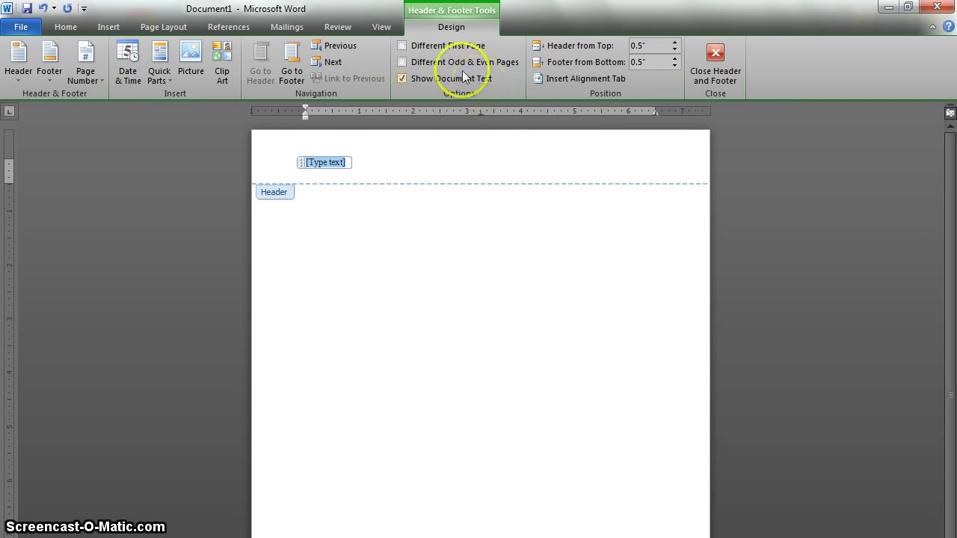
Turn on Different First Page and type 'Running Head: SHORT TITLE' in the first-page header
{"action": "left_click", "coordinate": [403, 45]}
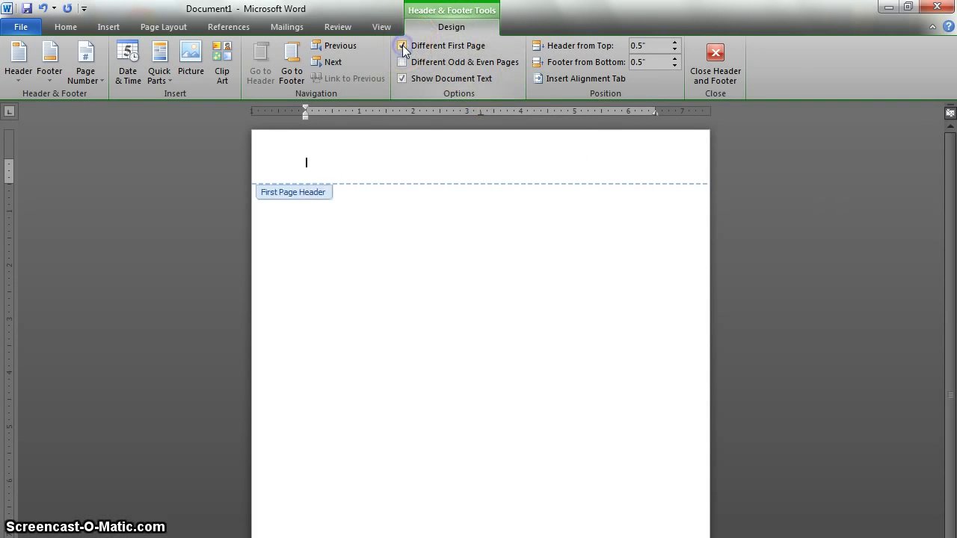
{"action": "type", "text": "Running H"}
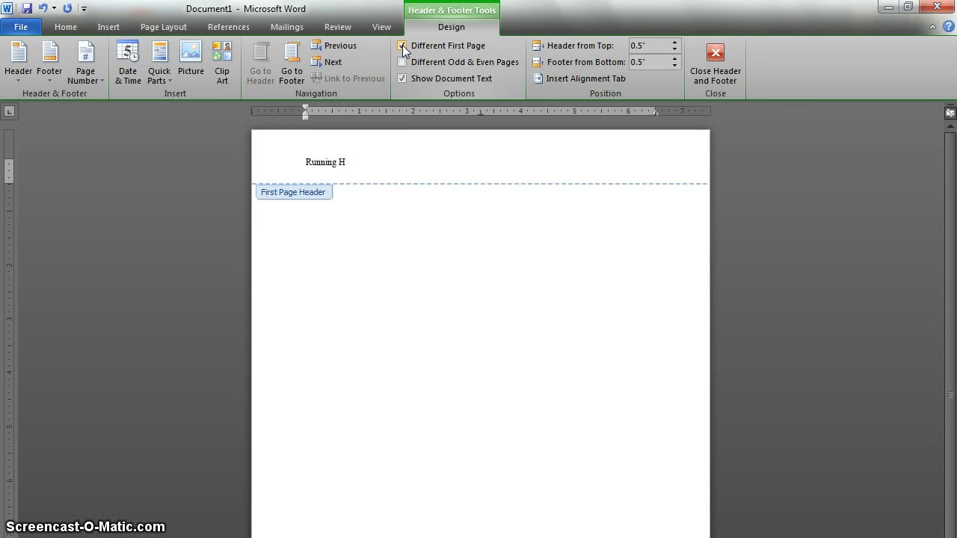
{"action": "type", "text": "ead:"}
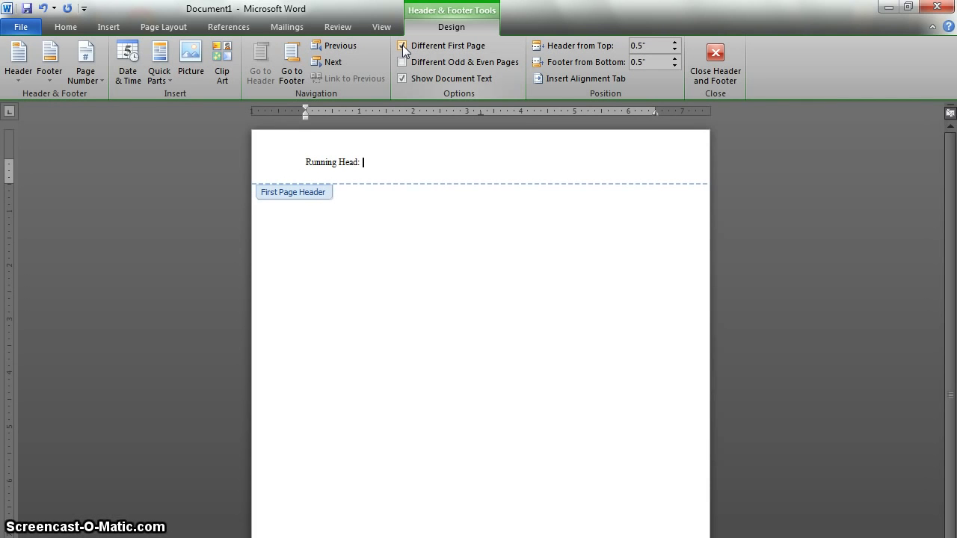
{"action": "type", "text": "SHORT TITLE"}
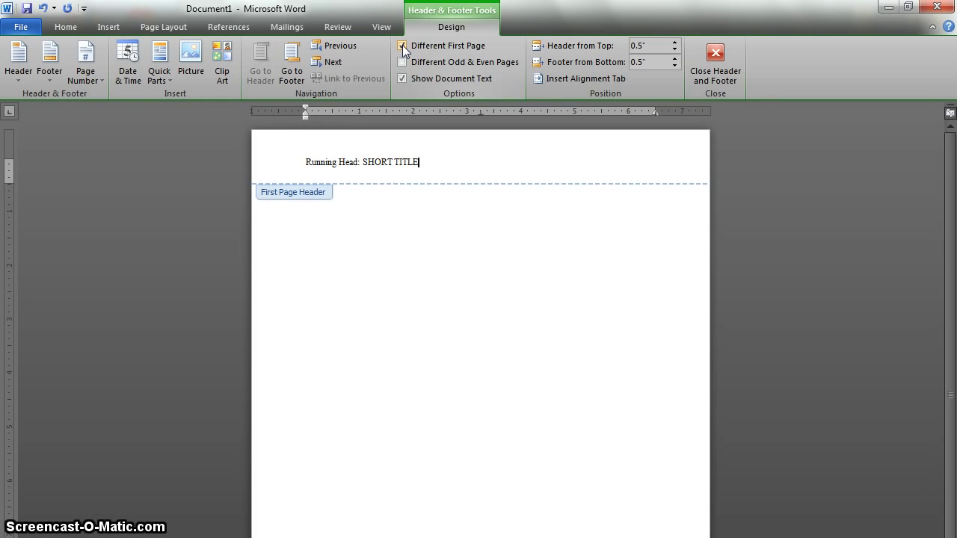
{"action": "double_click", "coordinate": [482, 157]}
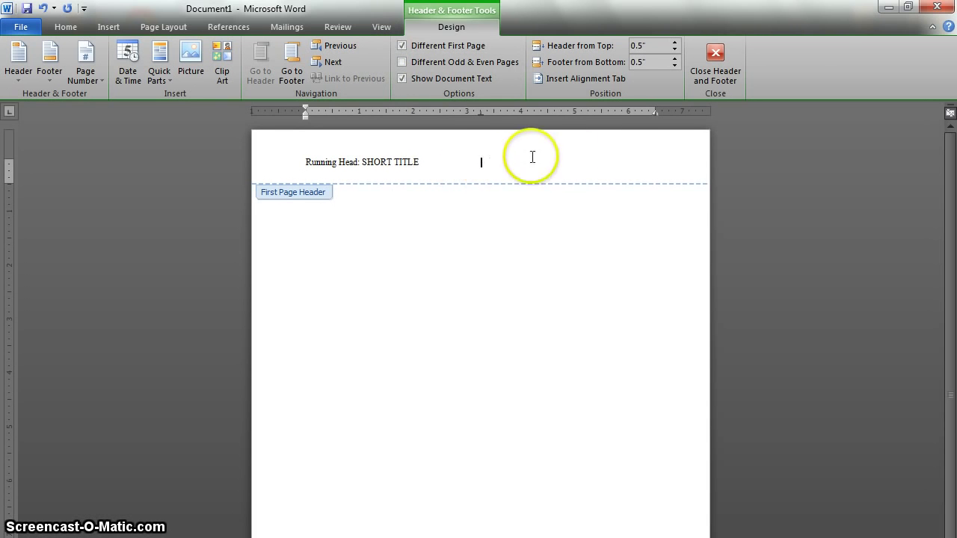
{"action": "double_click", "coordinate": [651, 162]}
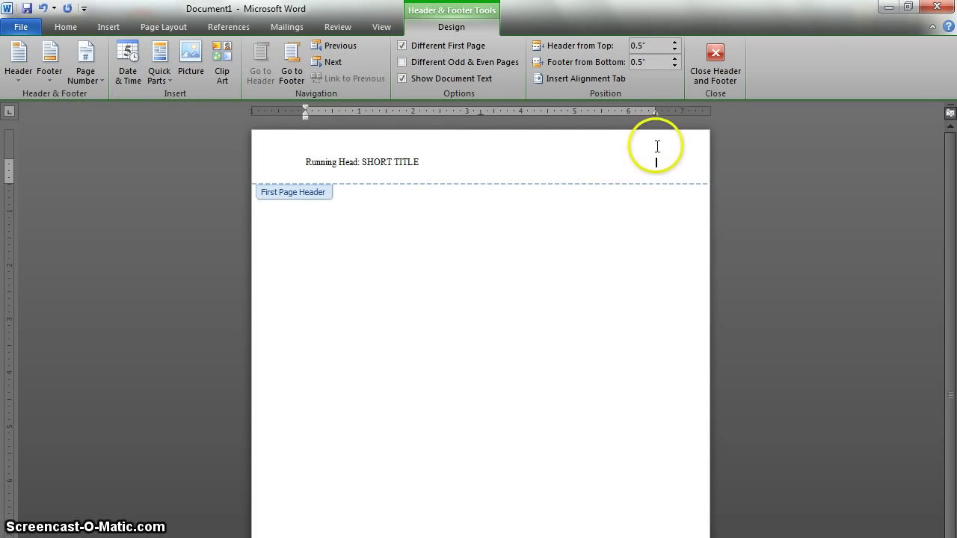
Add a plain page number at the header's right, then close header editing
{"action": "left_click", "coordinate": [108, 30]}
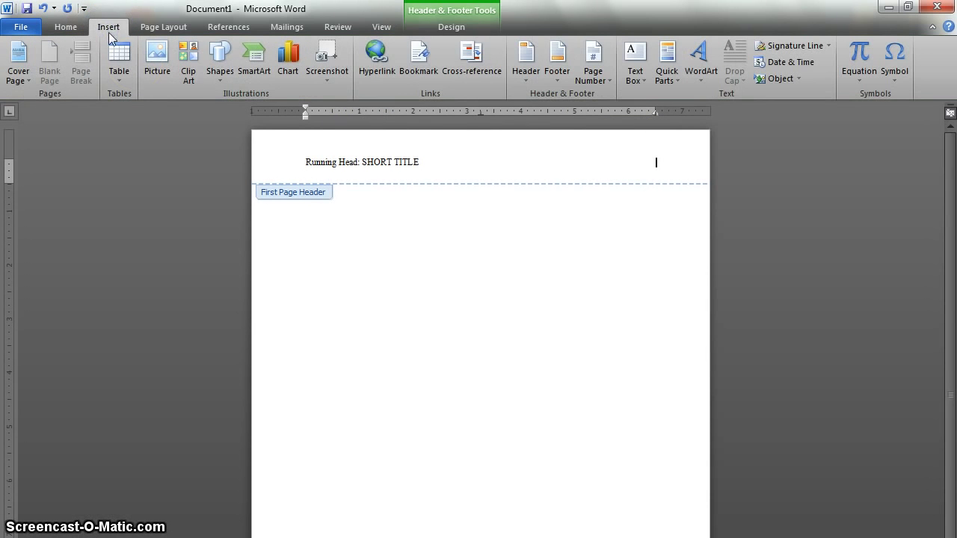
{"action": "left_click", "coordinate": [593, 60]}
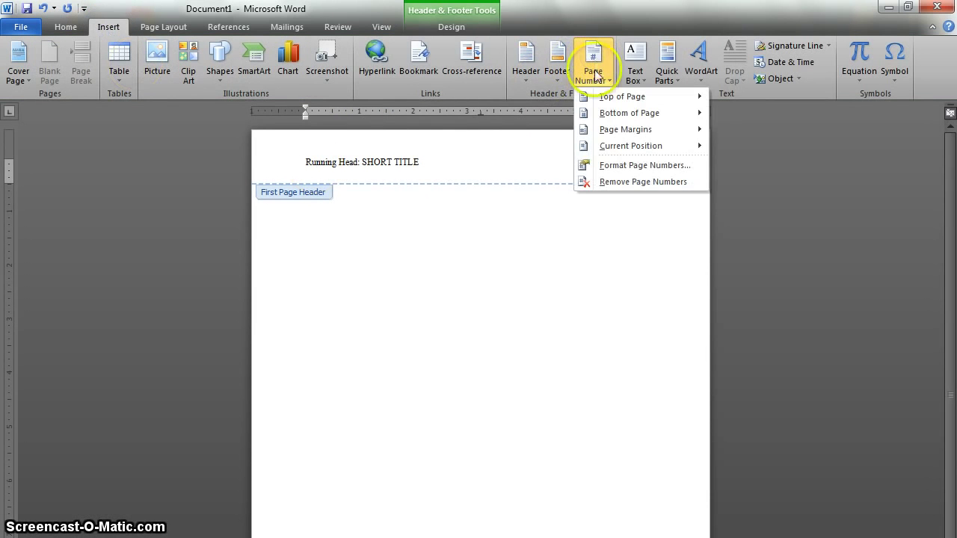
{"action": "left_click", "coordinate": [647, 149]}
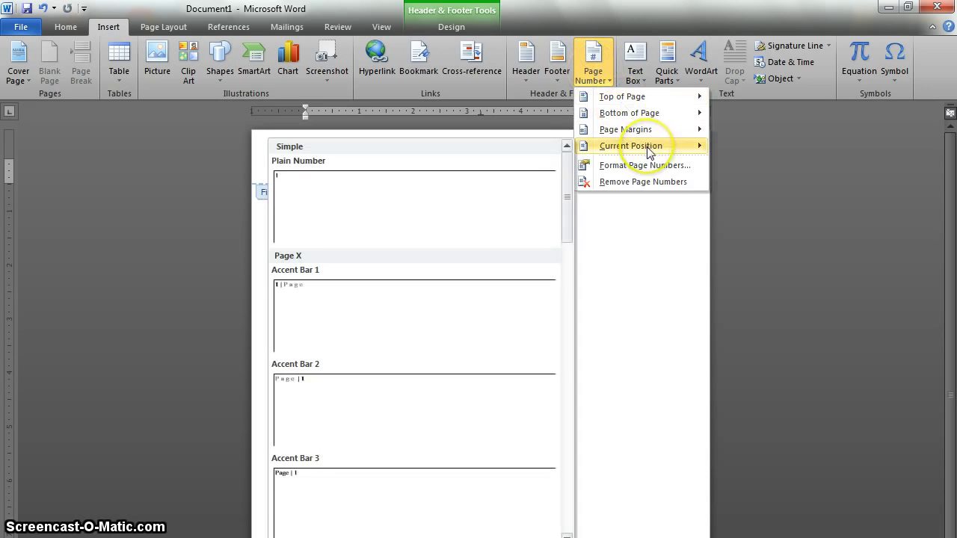
{"action": "left_click", "coordinate": [456, 211]}
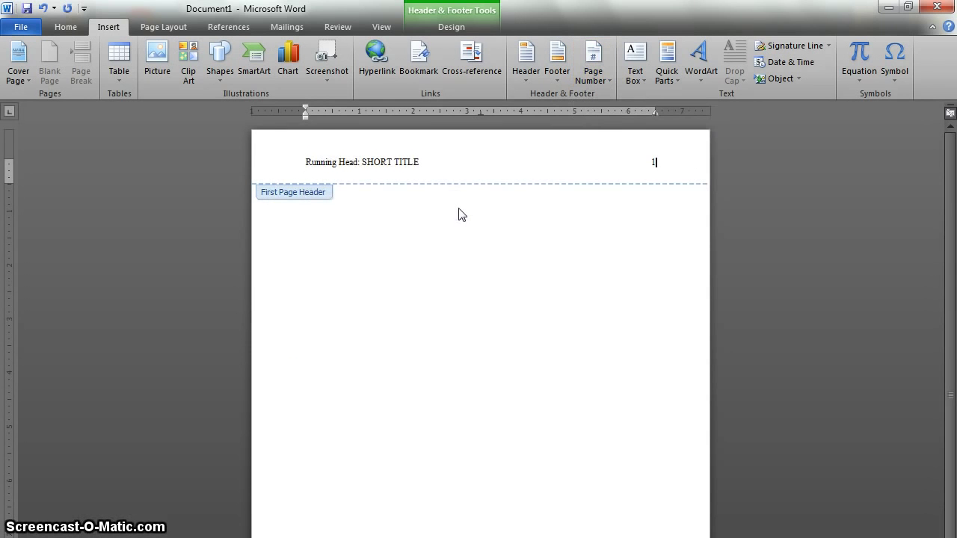
{"action": "left_click", "coordinate": [465, 213]}
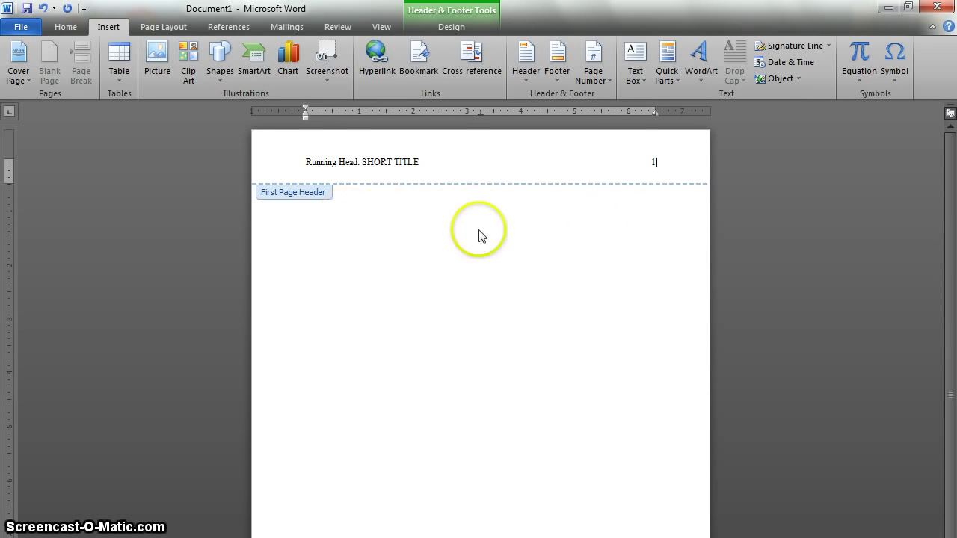
{"action": "double_click", "coordinate": [458, 240]}
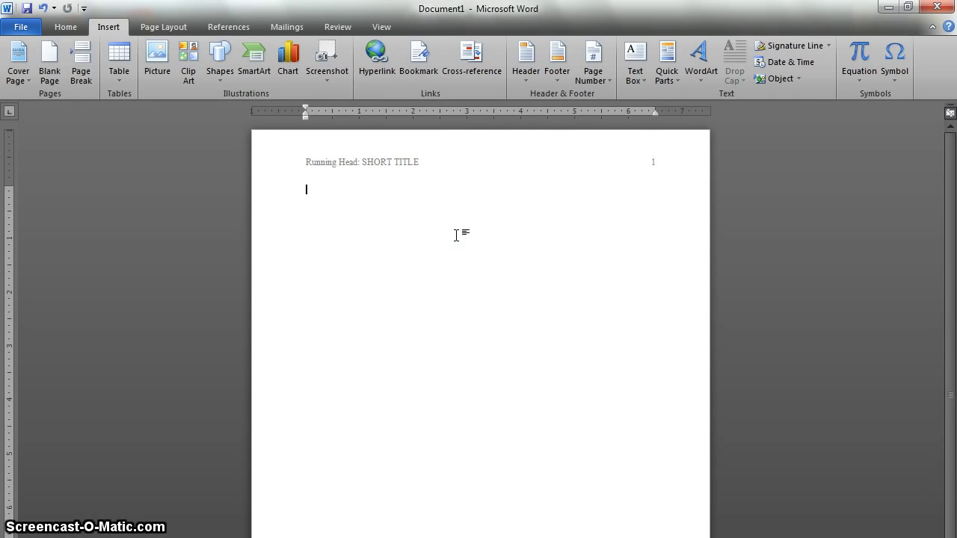
Set paragraph line spacing to Double with 0 pt spacing after
{"action": "left_click", "coordinate": [65, 27]}
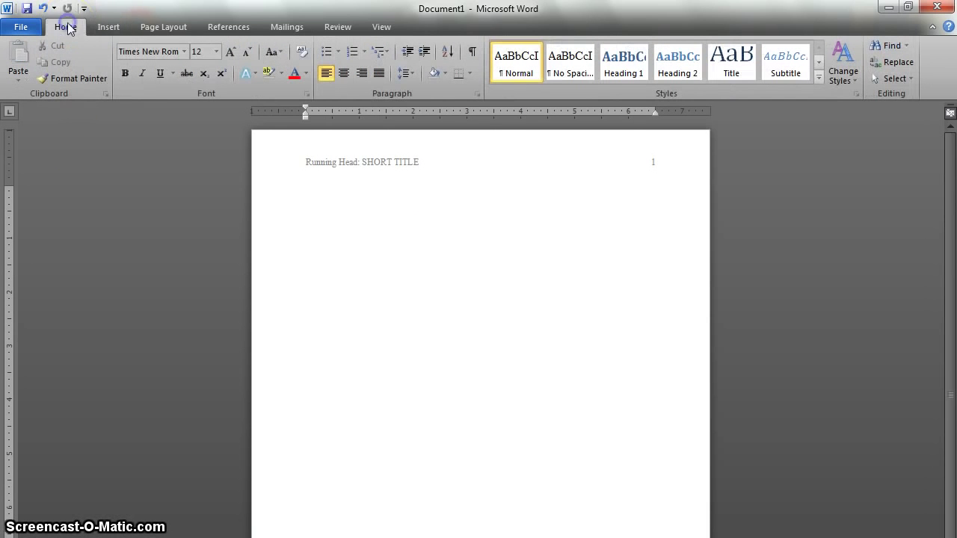
{"action": "left_click", "coordinate": [477, 94]}
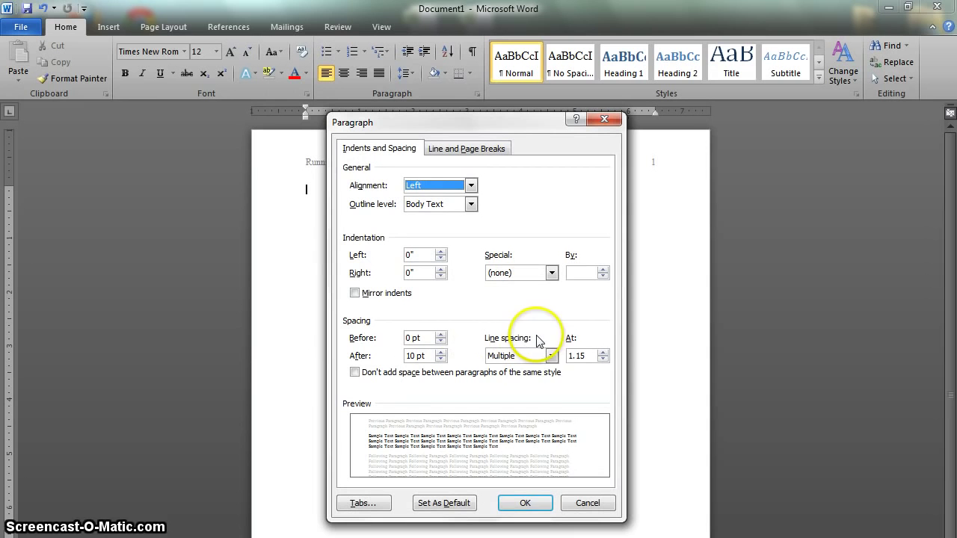
{"action": "left_click", "coordinate": [551, 355]}
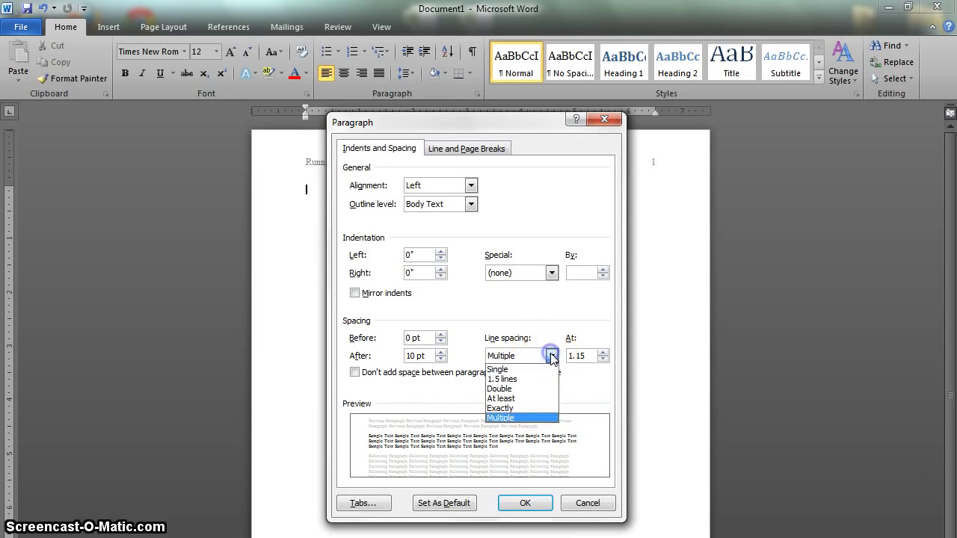
{"action": "left_click", "coordinate": [533, 389]}
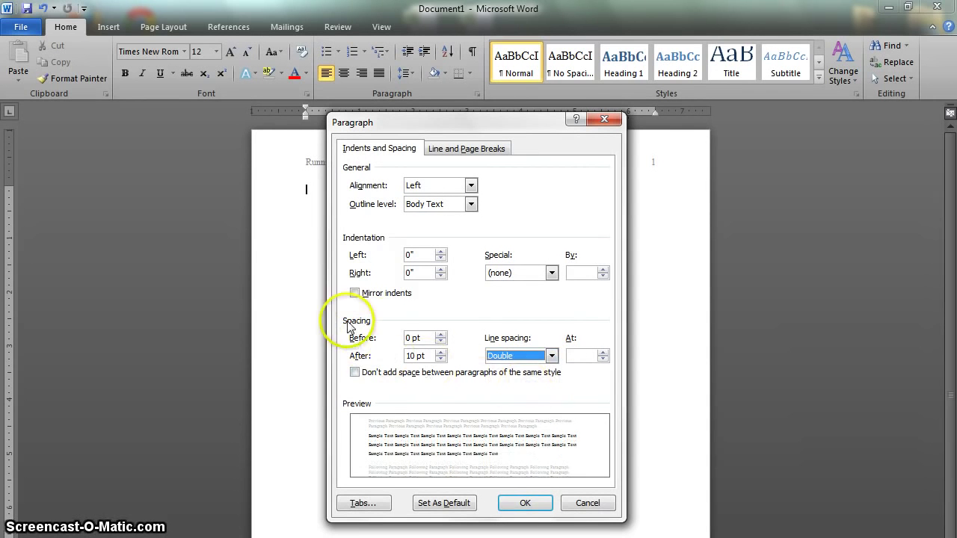
{"action": "left_click", "coordinate": [441, 360]}
{"action": "left_click", "coordinate": [441, 359]}
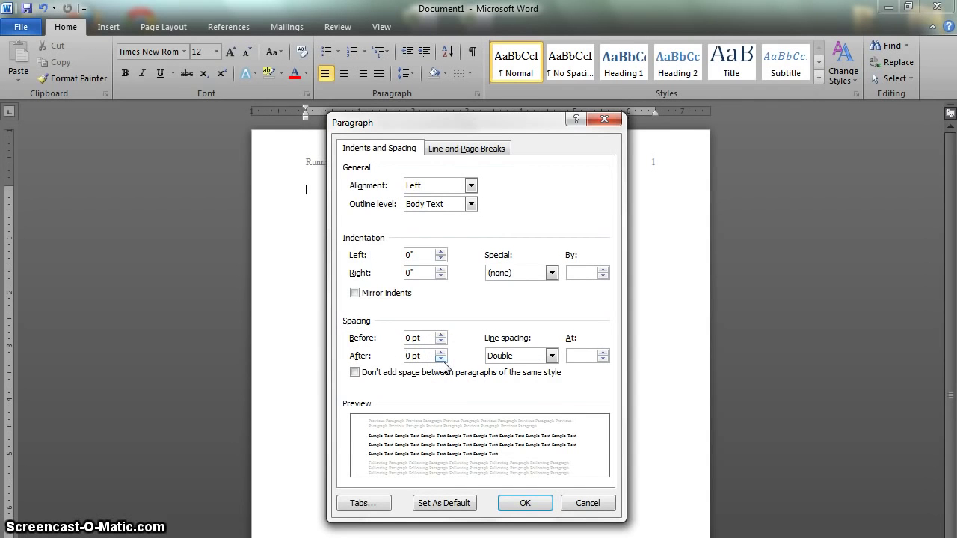
{"action": "left_click", "coordinate": [442, 362]}
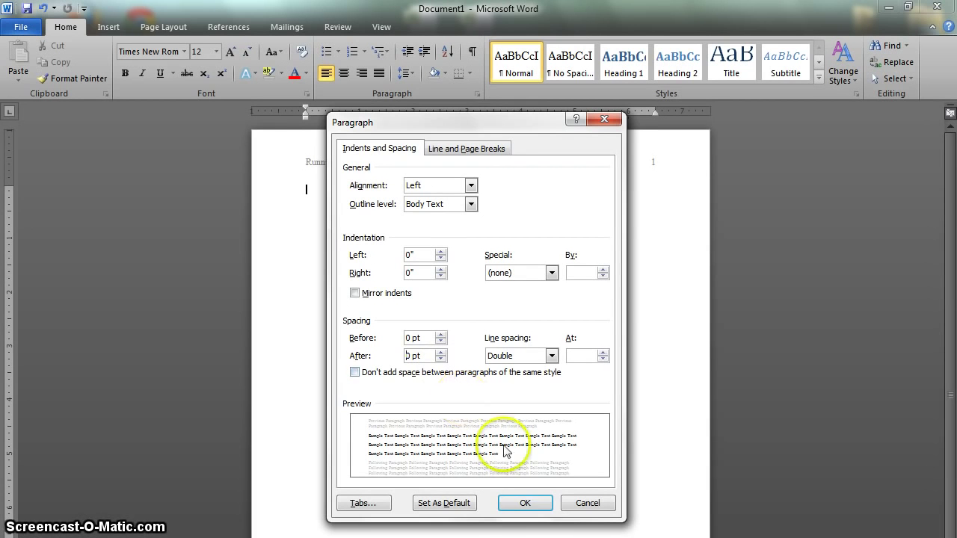
{"action": "left_click", "coordinate": [525, 504]}
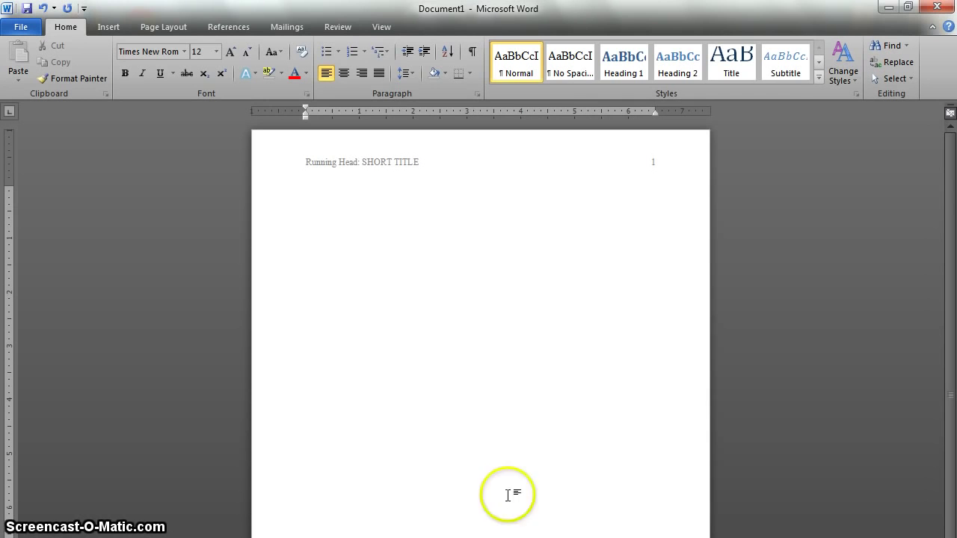
Center and type 'Main Title: Subtitle that's longer that the main title', the author's name, and 'University of Mu'
{"action": "left_click", "coordinate": [343, 73]}
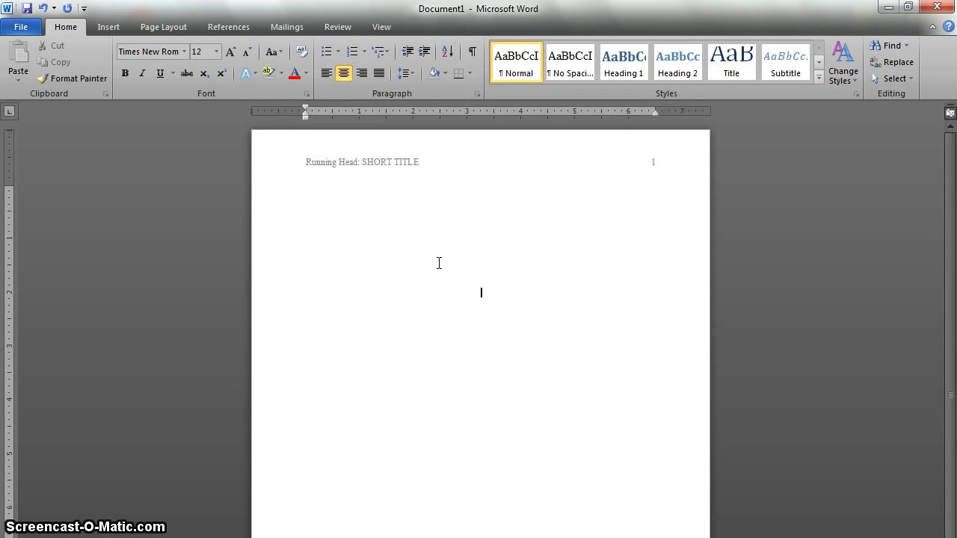
{"action": "type", "text": "Main Title: Subtitle that's longe"}
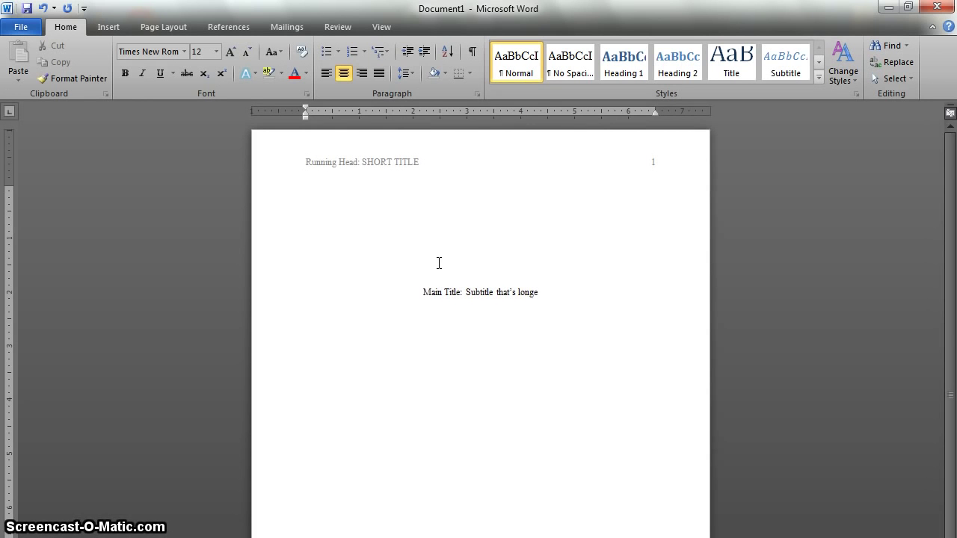
{"action": "type", "text": "r that the main title"}
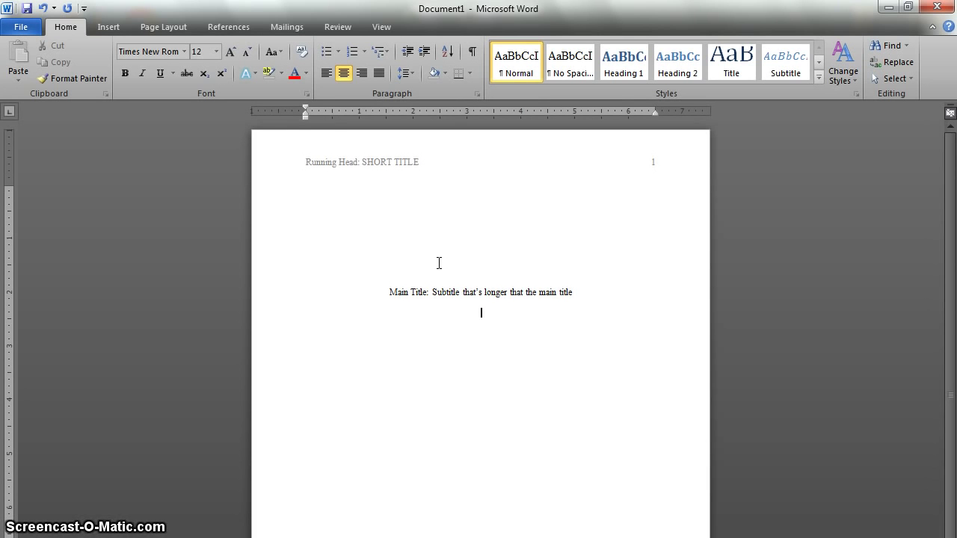
{"action": "type", "text": "John Doe"}
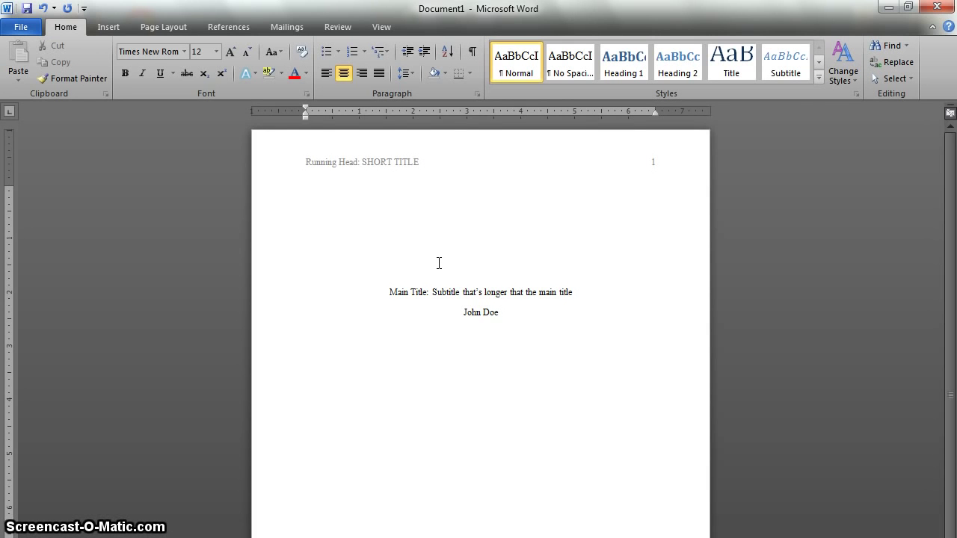
{"action": "key", "text": "Return"}
{"action": "type", "text": "Un"}
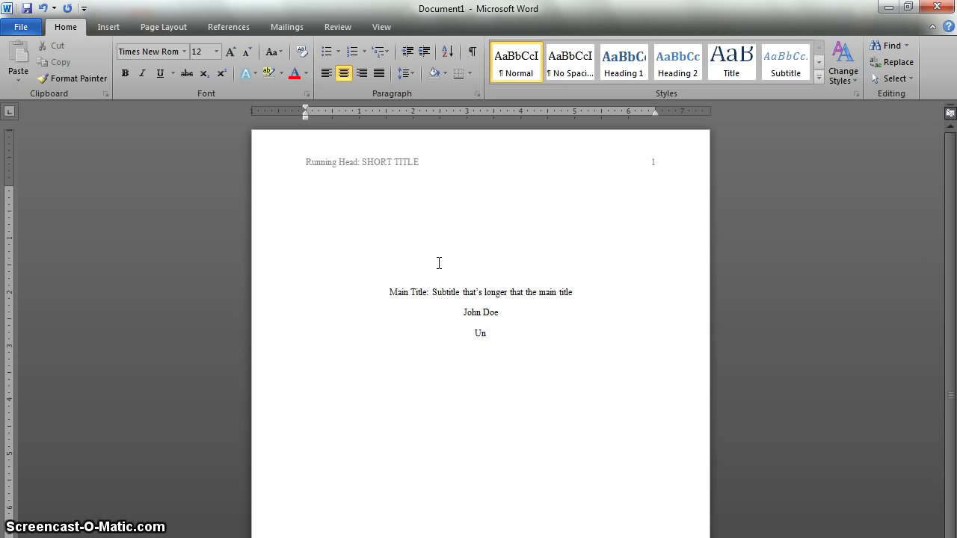
{"action": "type", "text": "iversity of Mu"}
{"action": "key", "text": "Return"}
{"action": "key", "text": "Return"}
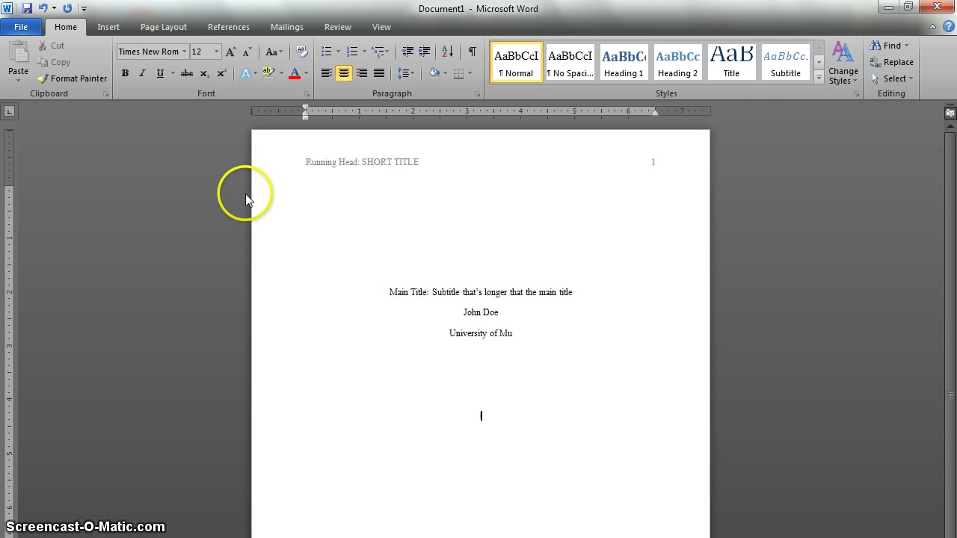
Insert a page break after the title page and place the cursor on page two
{"action": "left_click", "coordinate": [107, 27]}
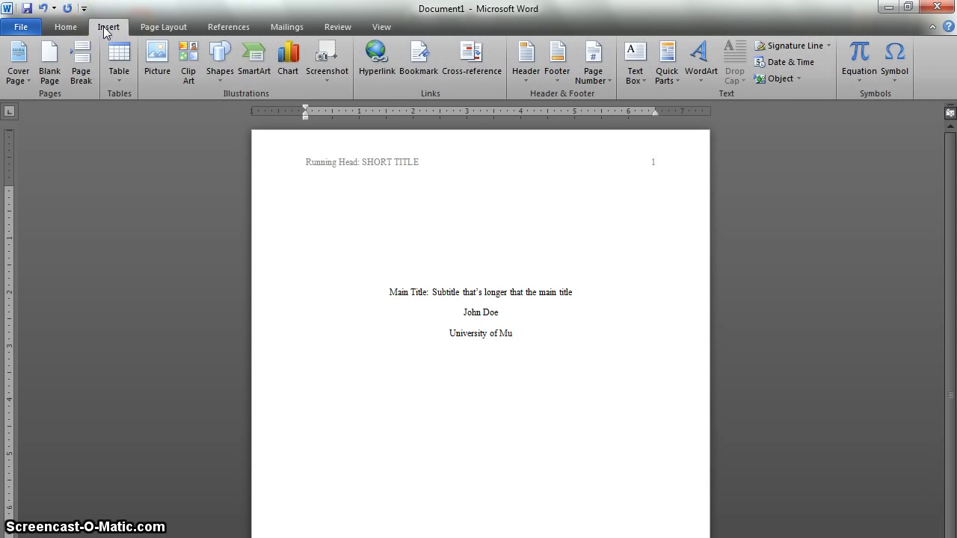
{"action": "left_click", "coordinate": [83, 67]}
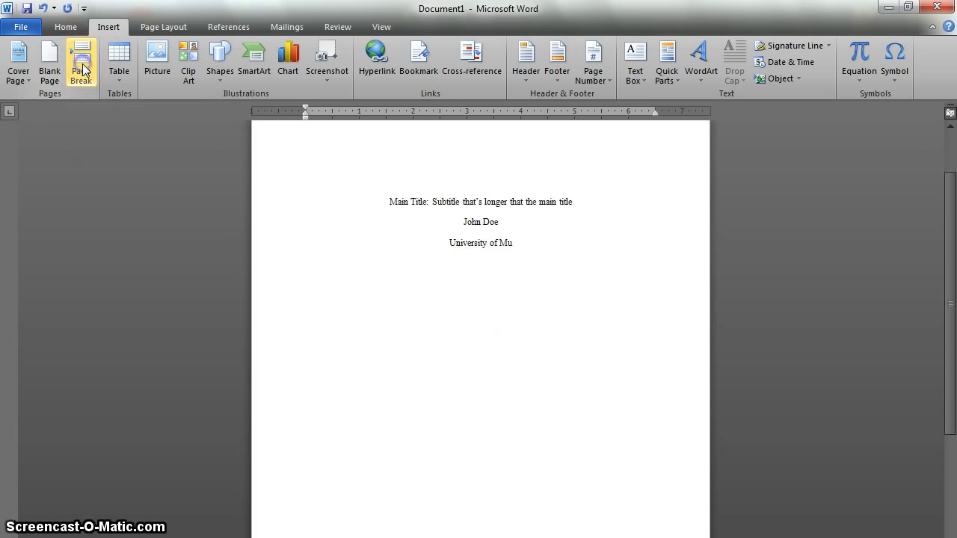
{"action": "left_click", "coordinate": [82, 69]}
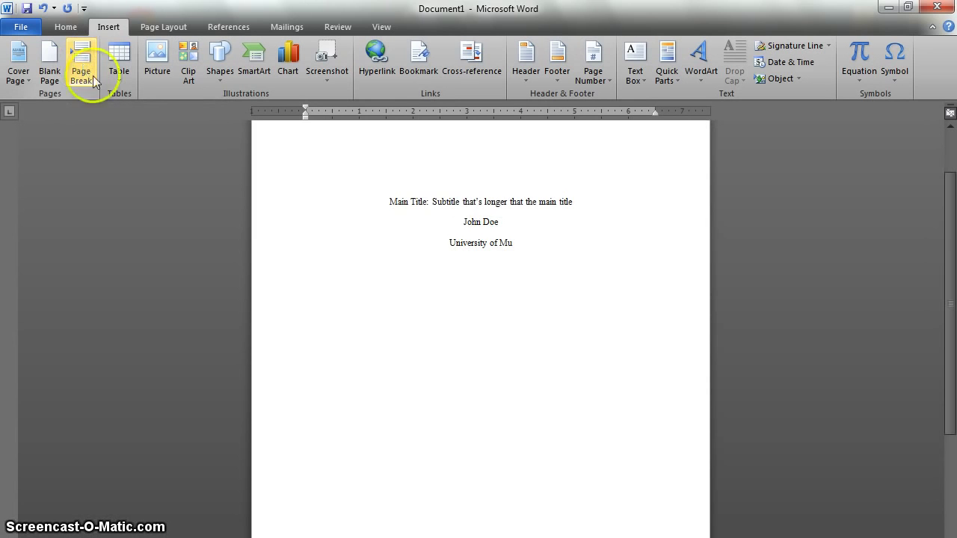
{"action": "left_click", "coordinate": [522, 382]}
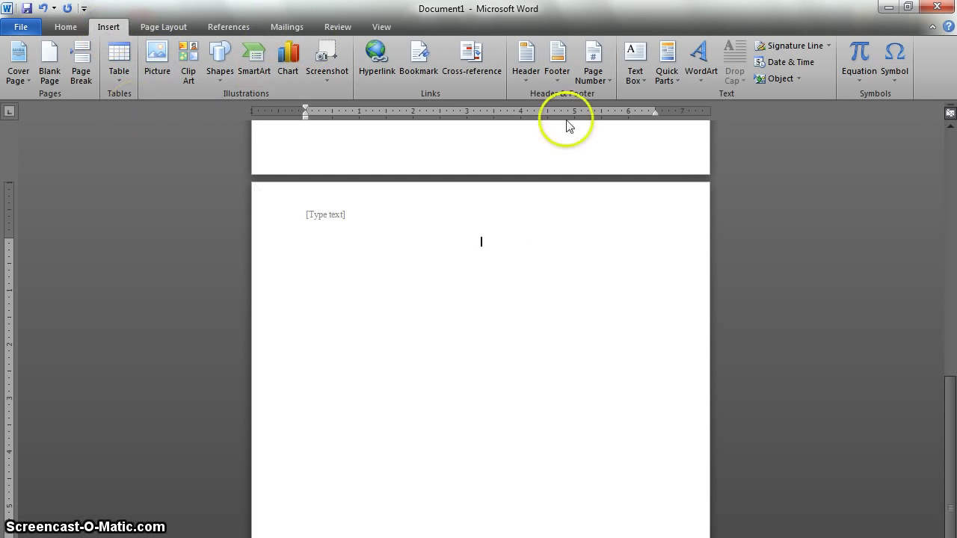
Add a Blank header on page two reading 'SHORT TITLE', tabbed to the right side
{"action": "left_click", "coordinate": [527, 75]}
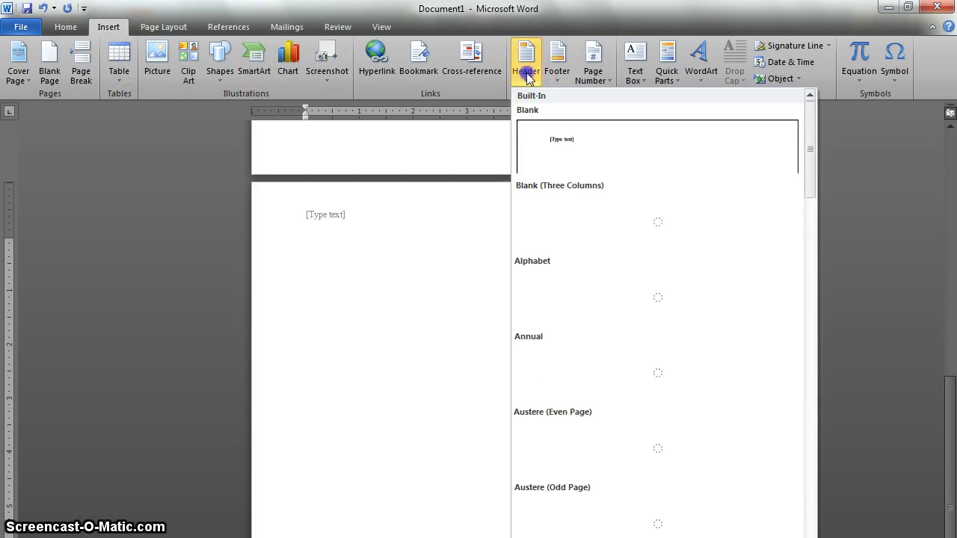
{"action": "left_click", "coordinate": [561, 146]}
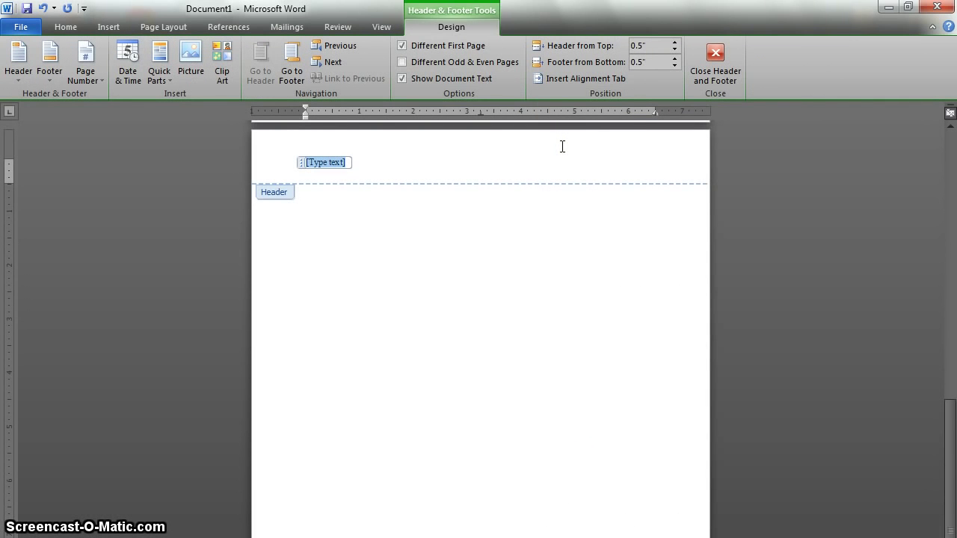
{"action": "type", "text": "SHORT"}
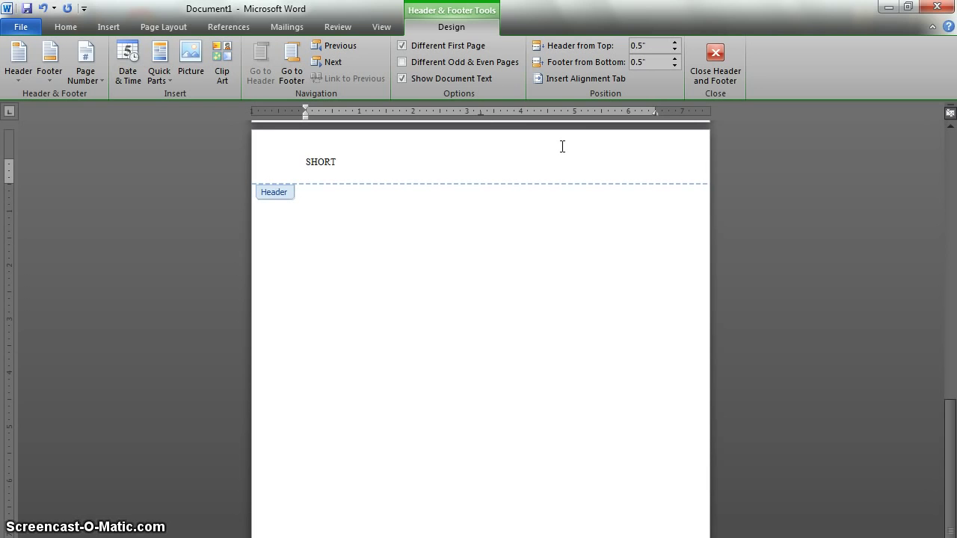
{"action": "type", "text": " TITLE"}
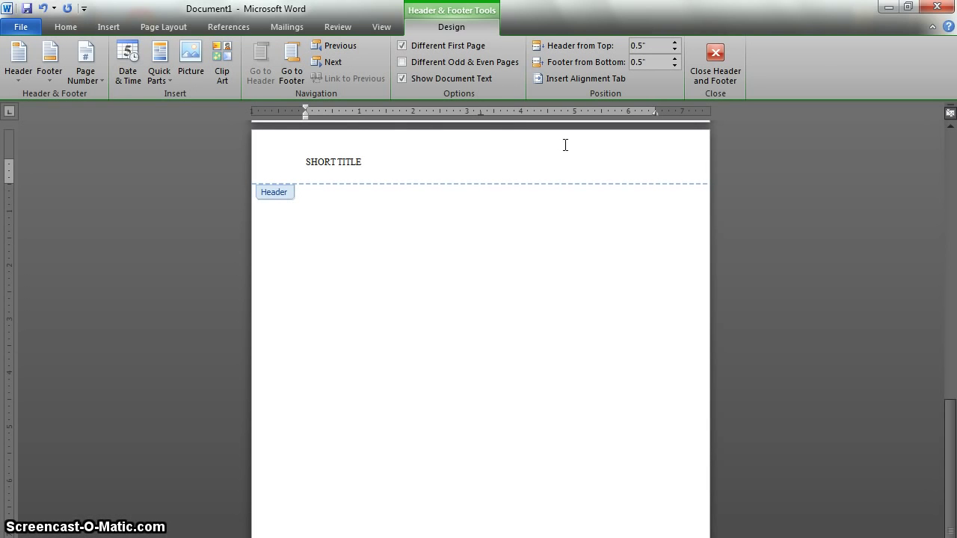
{"action": "key", "text": "Tab"}
{"action": "key", "text": "Tab"}
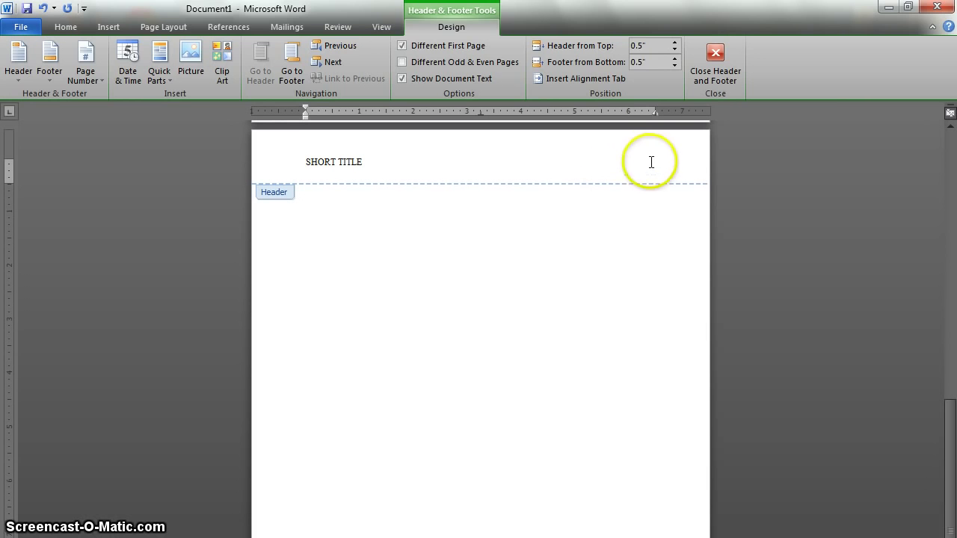
{"action": "left_click", "coordinate": [109, 27]}
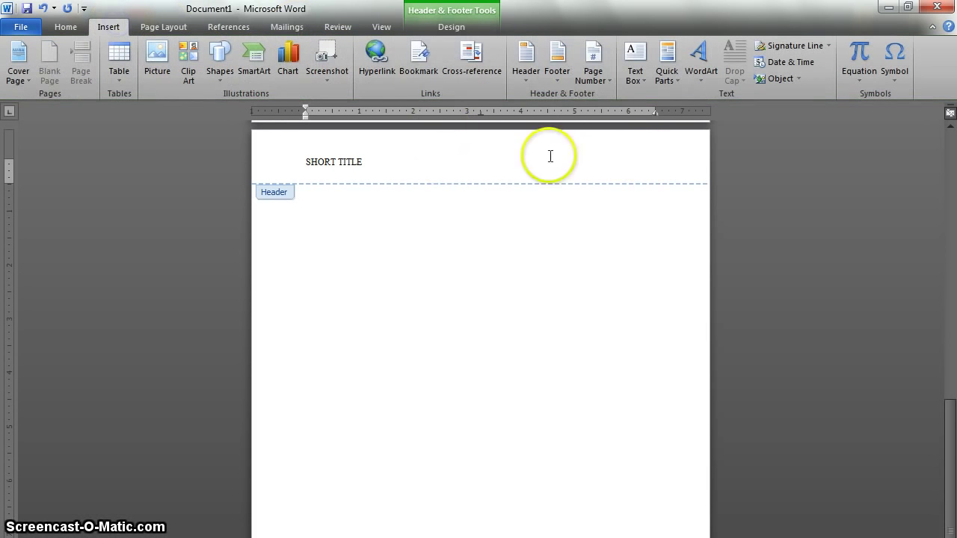
Insert a plain page number 2 at the right of page two's header
{"action": "left_click", "coordinate": [592, 68]}
{"action": "mouse_move", "coordinate": [613, 147]}
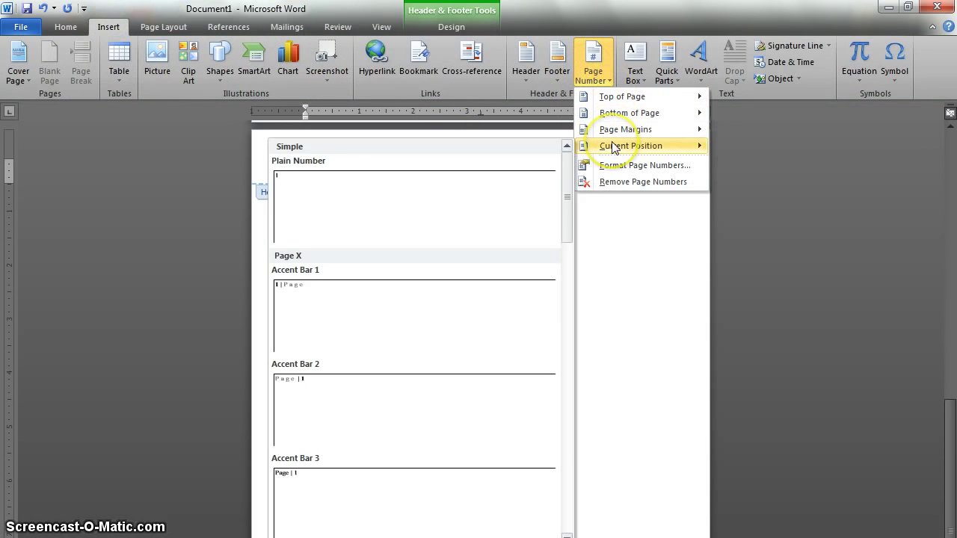
{"action": "left_click", "coordinate": [435, 200]}
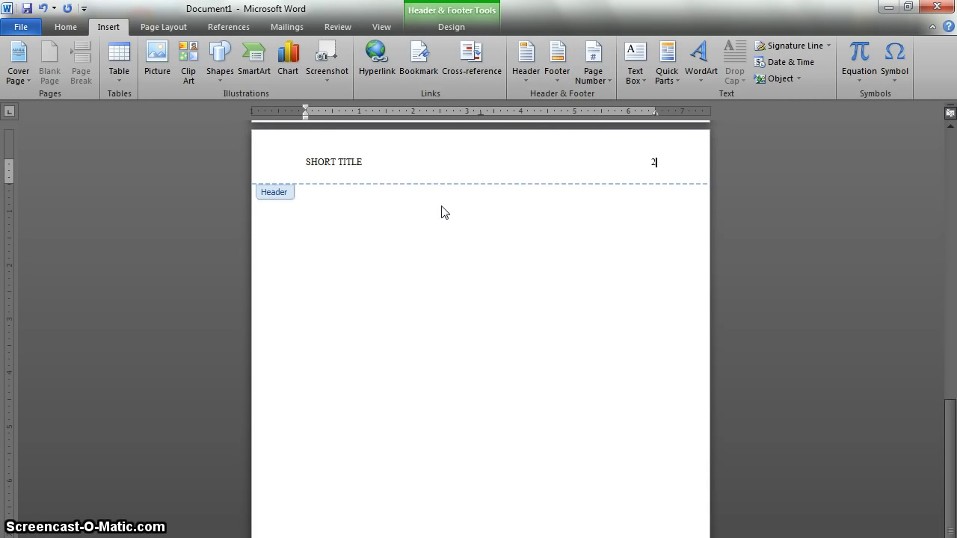
{"action": "left_click", "coordinate": [442, 213]}
Leave the header and type the centred title 'Main Title: Subtitle' at the top of page 2
{"action": "double_click", "coordinate": [467, 254]}
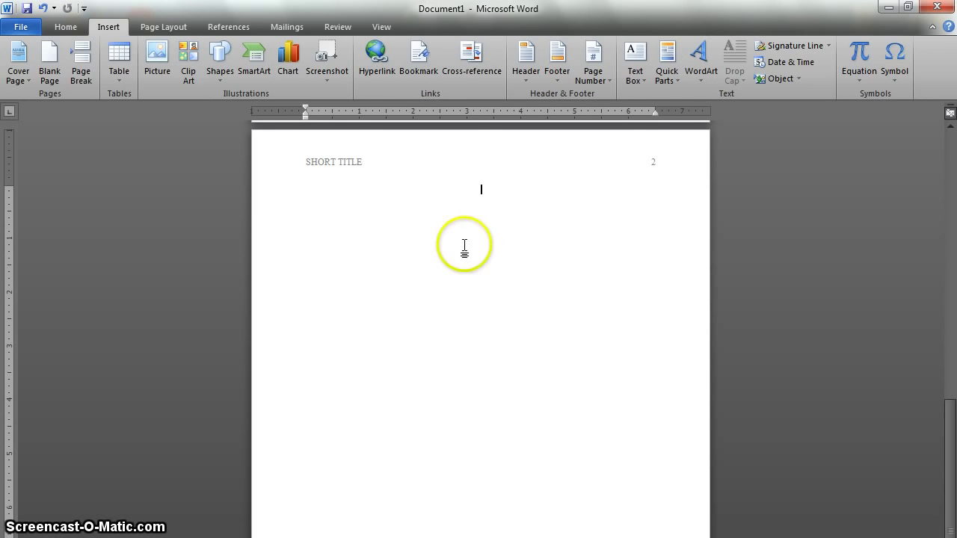
{"action": "type", "text": "Main"}
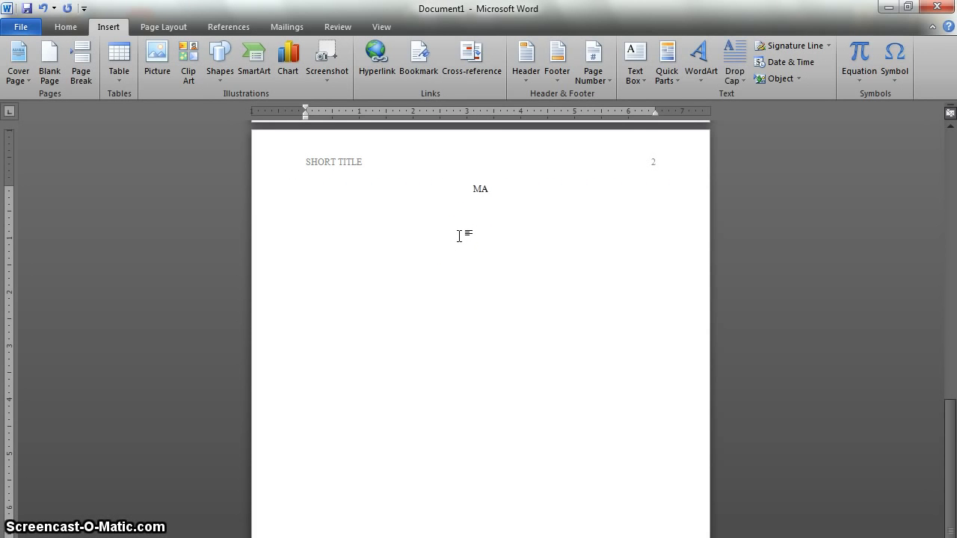
{"action": "type", "text": " Title: Subtitle"}
{"action": "key", "text": "Return"}
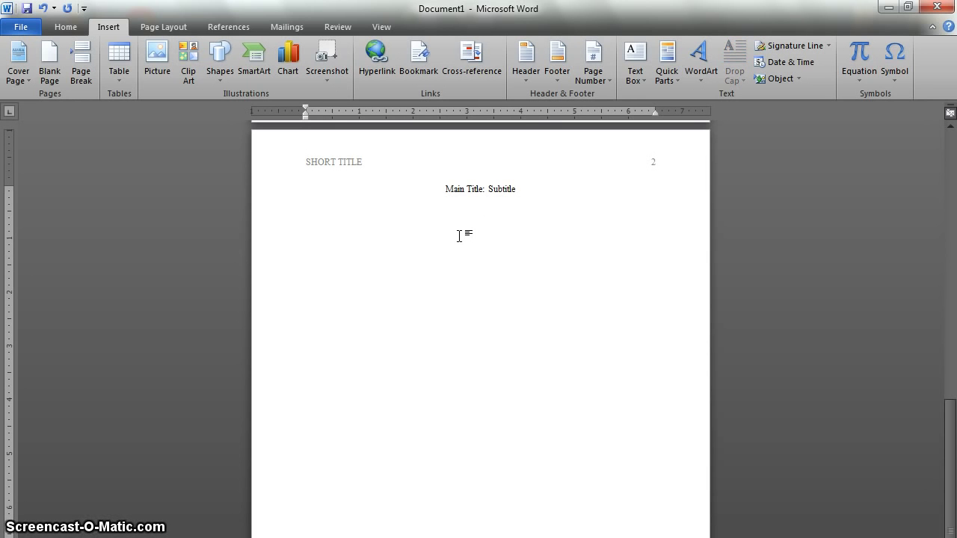
{"action": "left_click", "coordinate": [65, 27]}
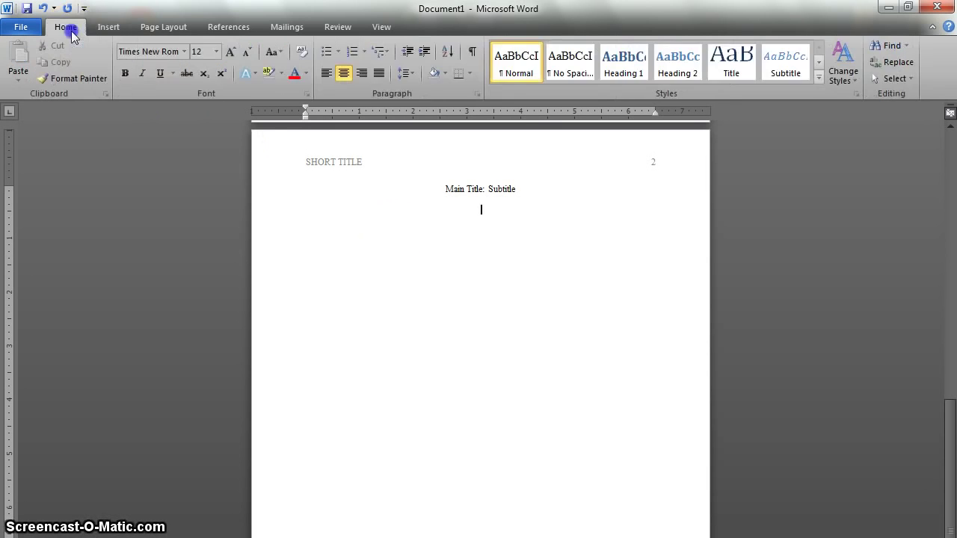
Left-align the line below the title and give it a 0.5" first-line indent
{"action": "left_click", "coordinate": [326, 74]}
{"action": "left_click", "coordinate": [498, 384]}
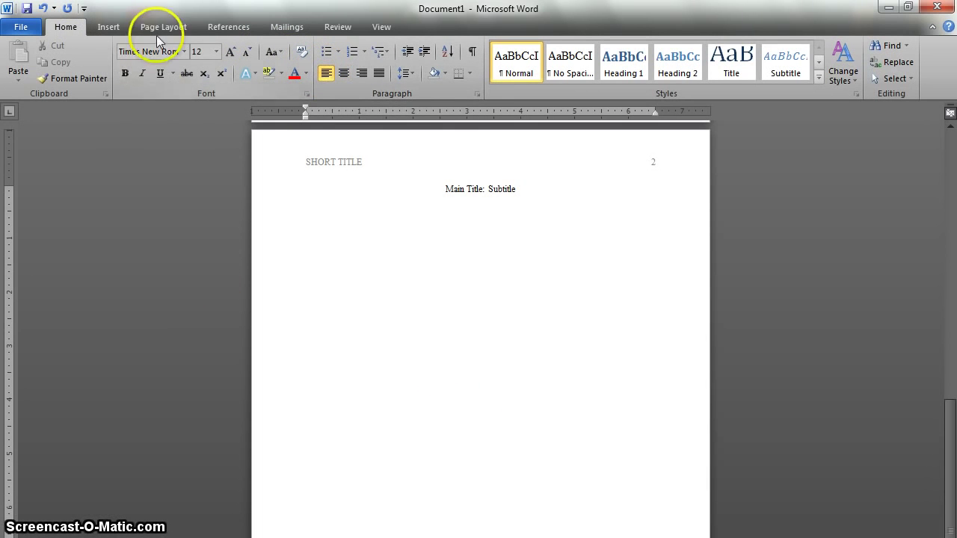
{"action": "left_click", "coordinate": [477, 94]}
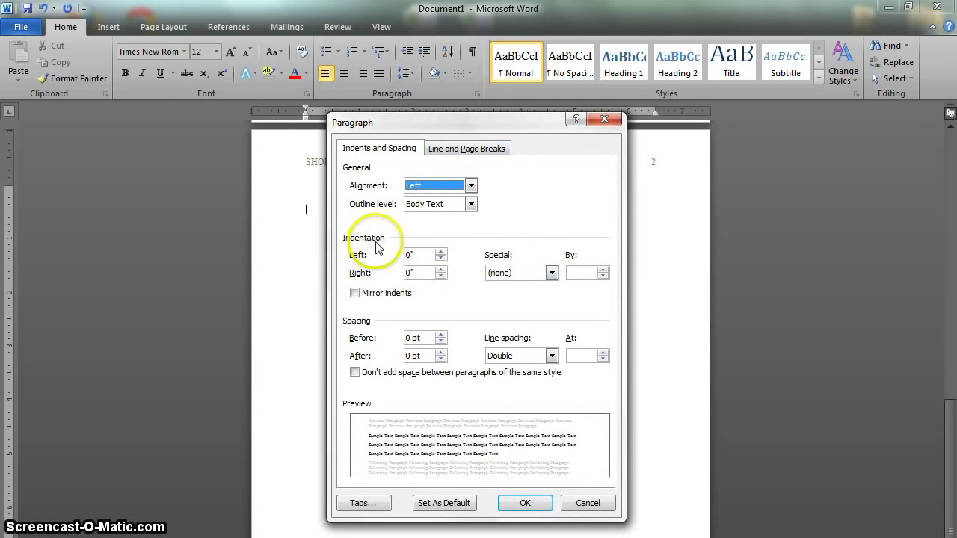
{"action": "left_click", "coordinate": [551, 273]}
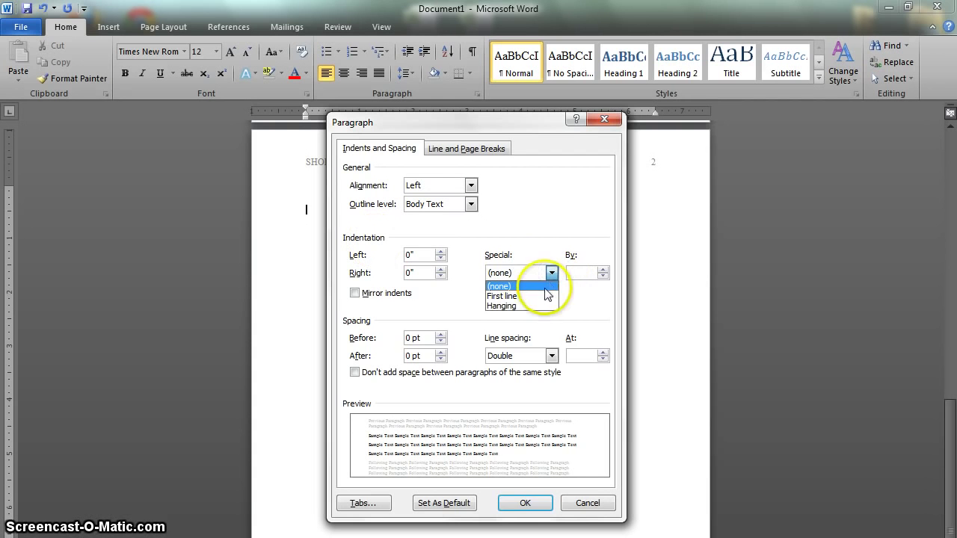
{"action": "left_click", "coordinate": [544, 296]}
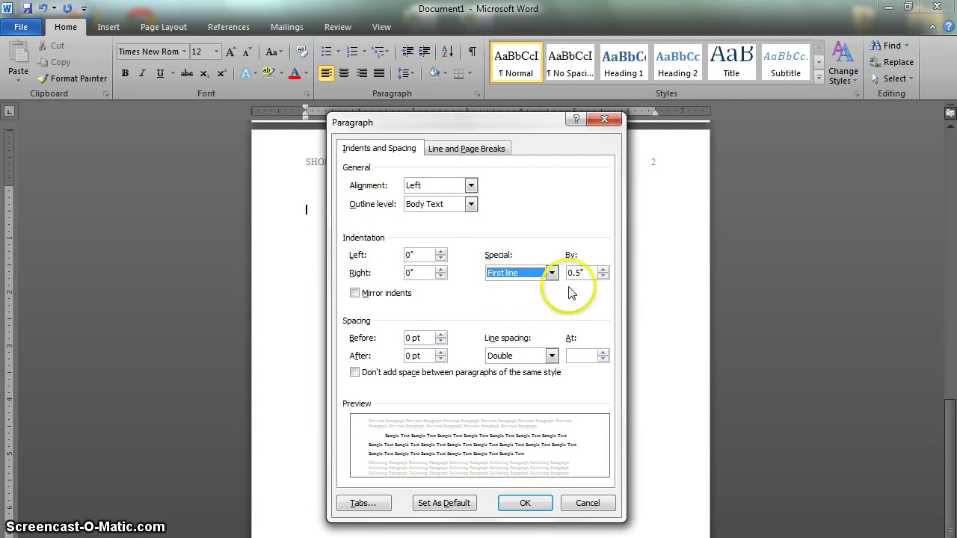
{"action": "left_click", "coordinate": [525, 503]}
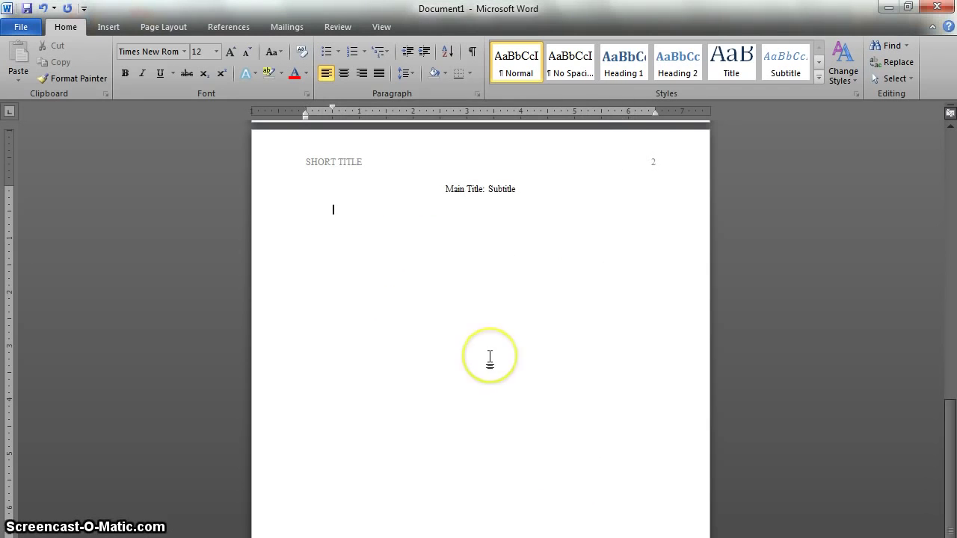
Type the body paragraph 'Start typing!' followed by filler text, then begin a new paragraph
{"action": "type", "text": "Star"}
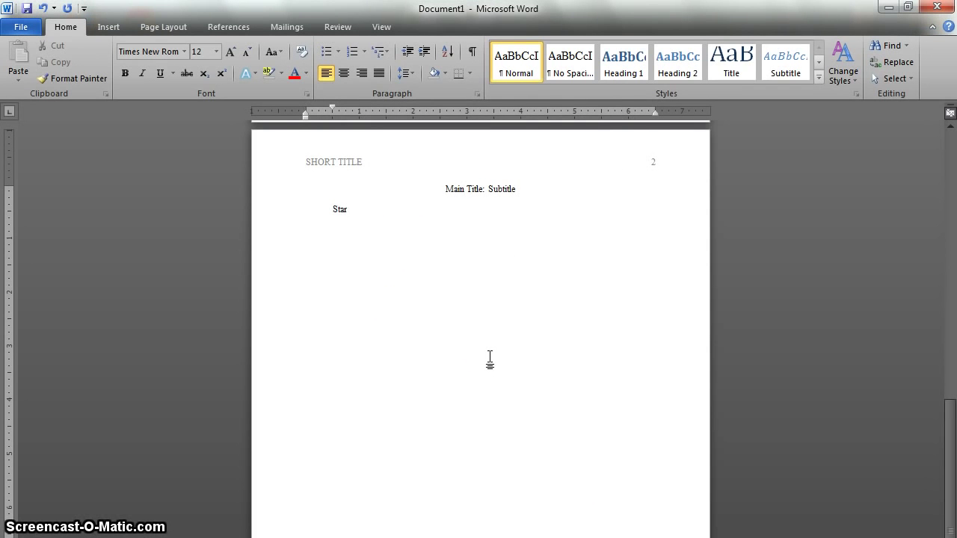
{"action": "type", "text": "t tuyping"}
{"action": "key", "text": "Left"}
{"action": "key", "text": "BackSpace"}
{"action": "key", "text": "End"}
{"action": "type", "text": "!"}
{"action": "type", "text": " Jhrfjkghsdjklghnsdfjk;g dgj;dfklgjdfkl ;fj"}
{"action": "type", "text": "gkl jdfkl;sgjdfkl;gj dfkl;gj sdkl;fjg kl;sdfjg kl;sd"}
{"action": "type", "text": "gj dkl;gj"}
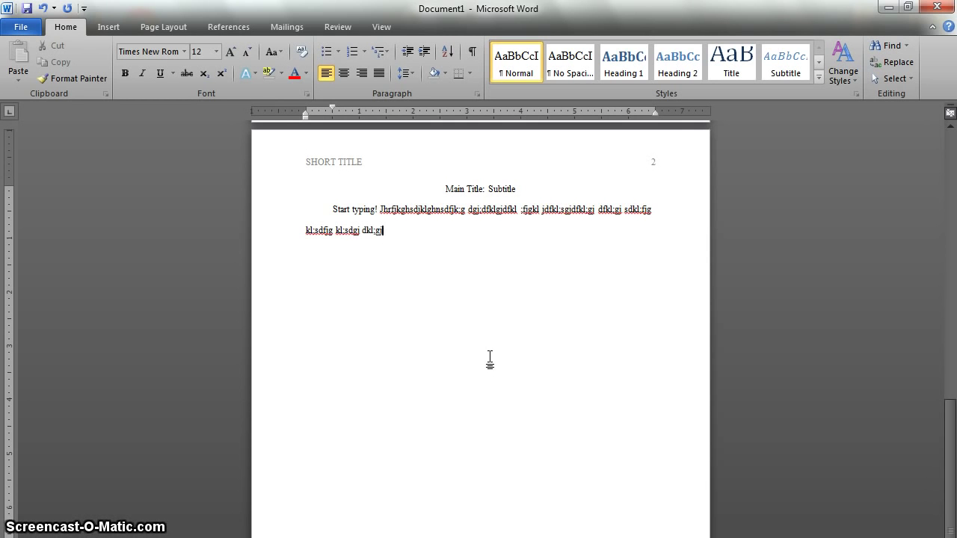
{"action": "key", "text": "Return"}
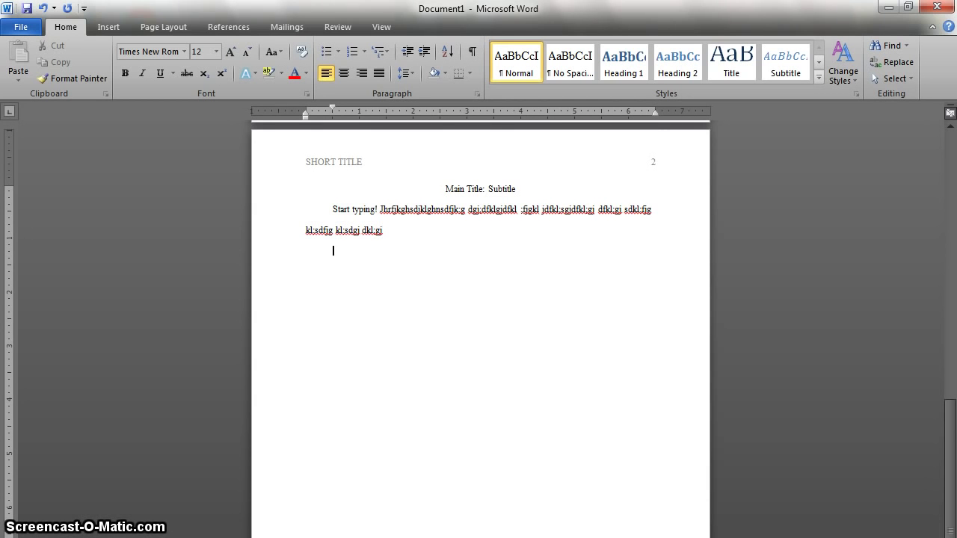